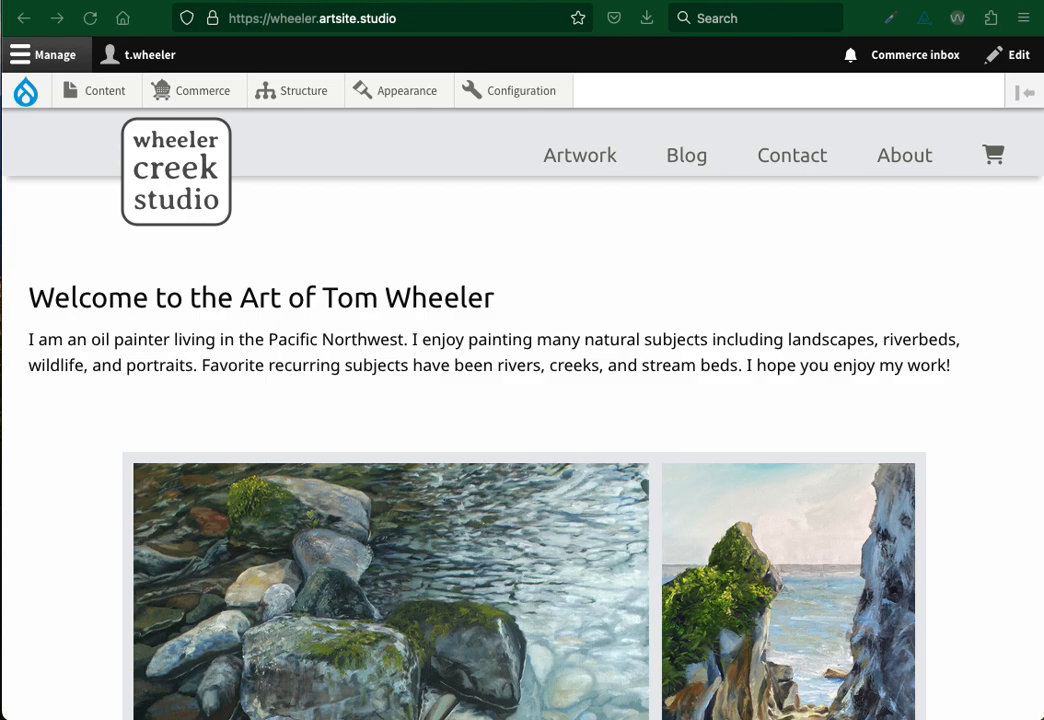
left_click(345, 451)
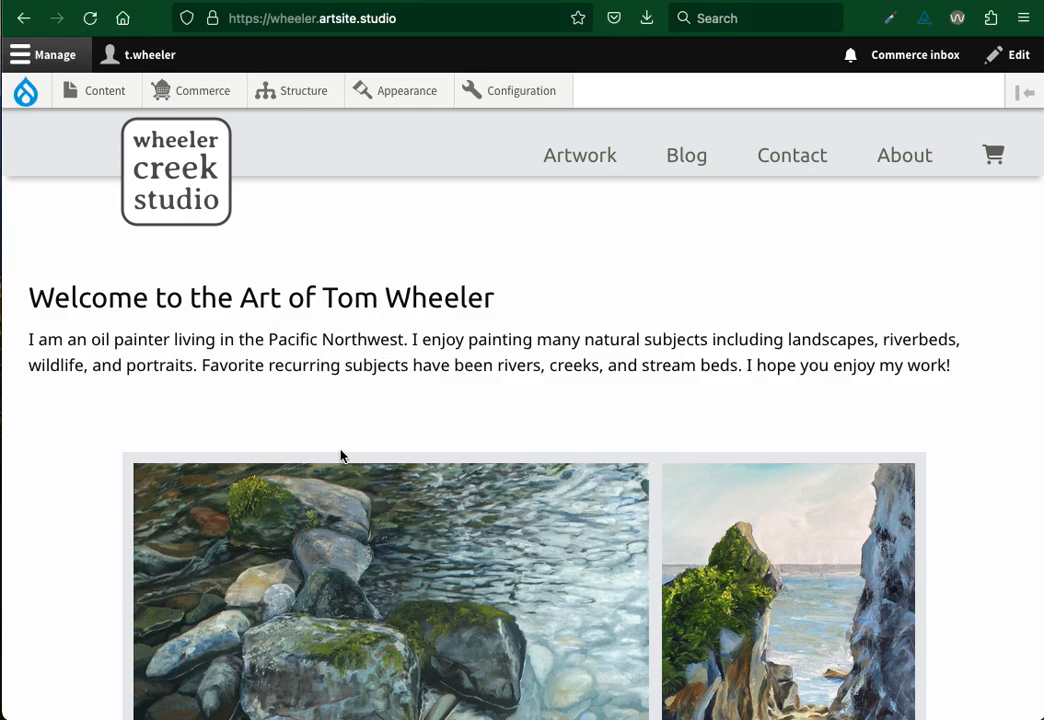
mouse_move(519, 96)
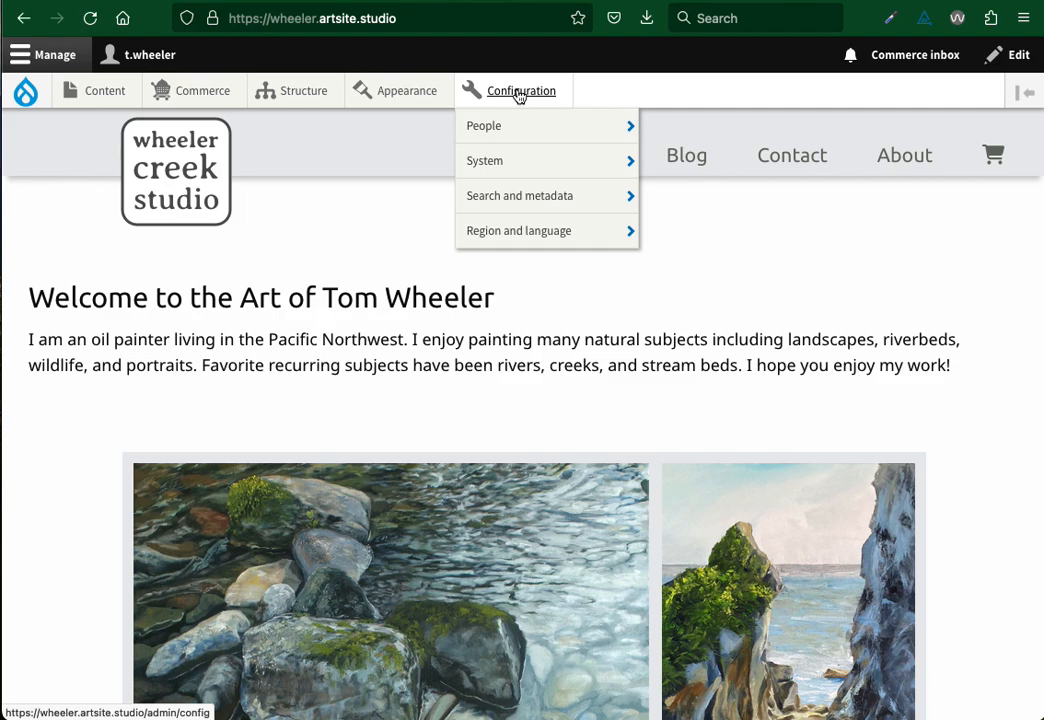
mouse_move(522, 200)
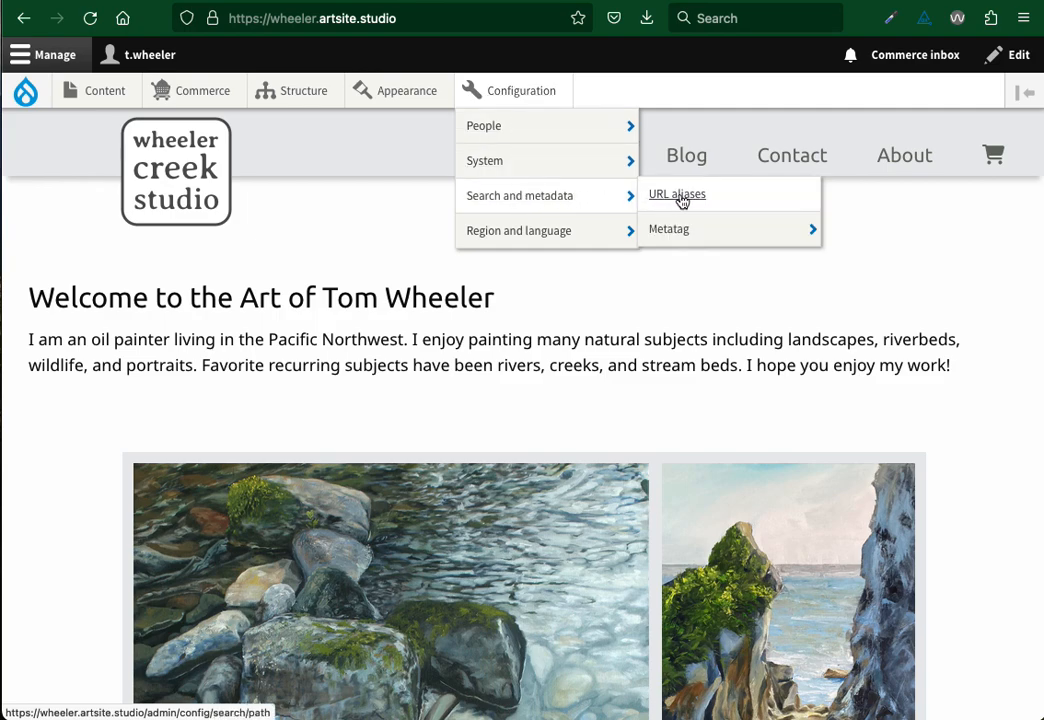
mouse_move(680, 233)
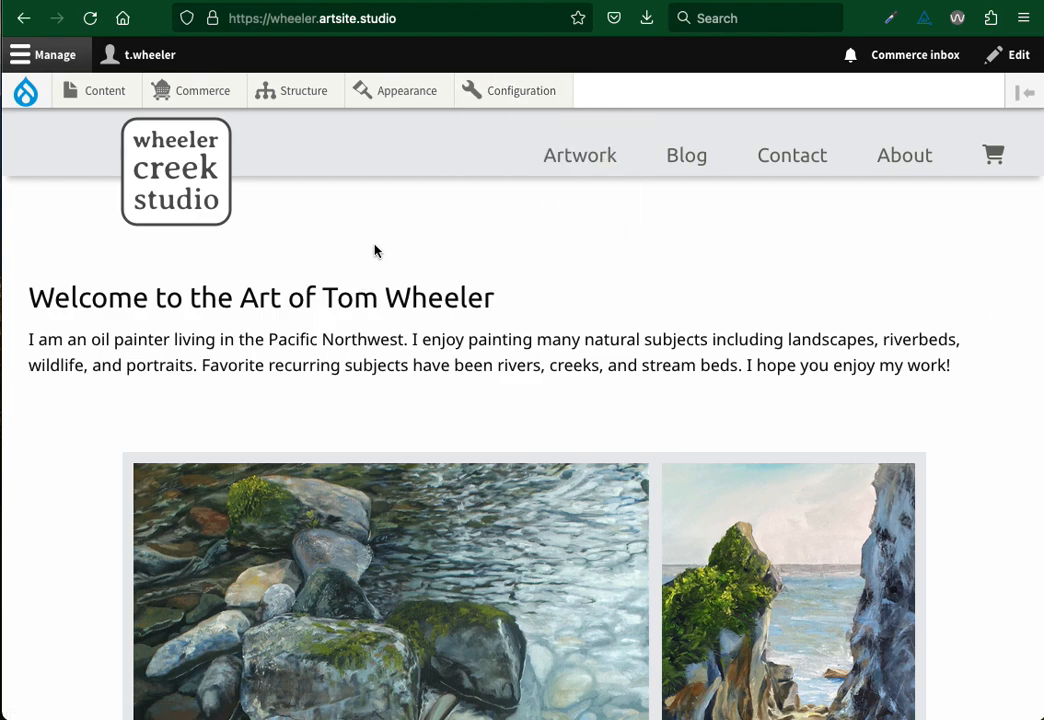
View the home page's source and examine its description, site name and Open Graph meta tags.
right_click(410, 248)
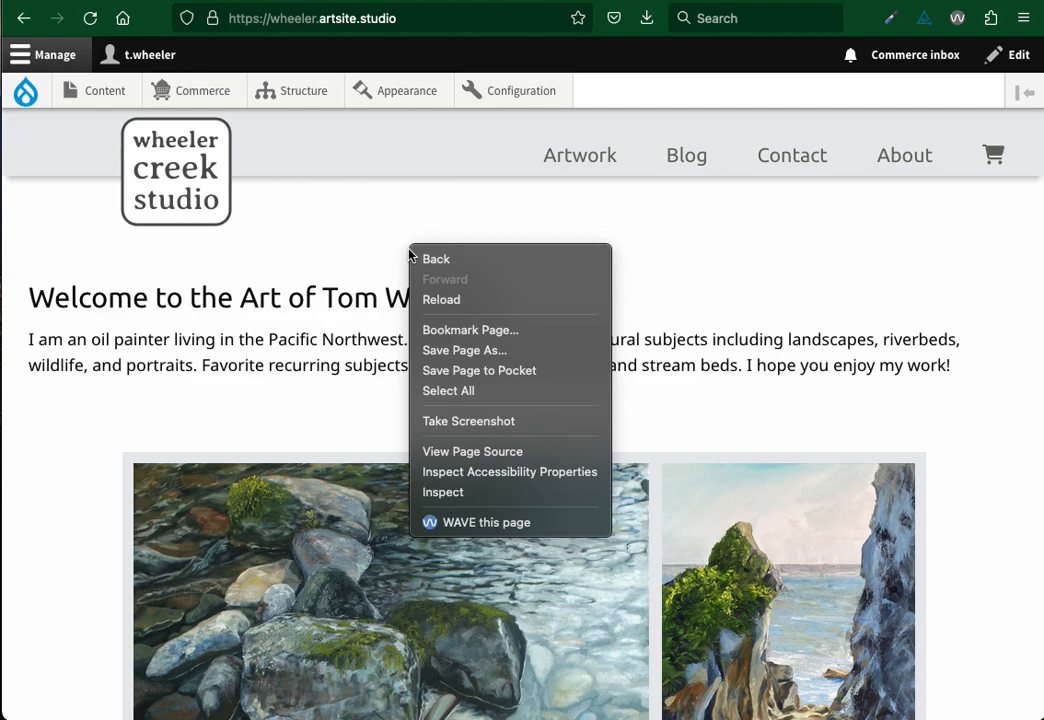
left_click(476, 452)
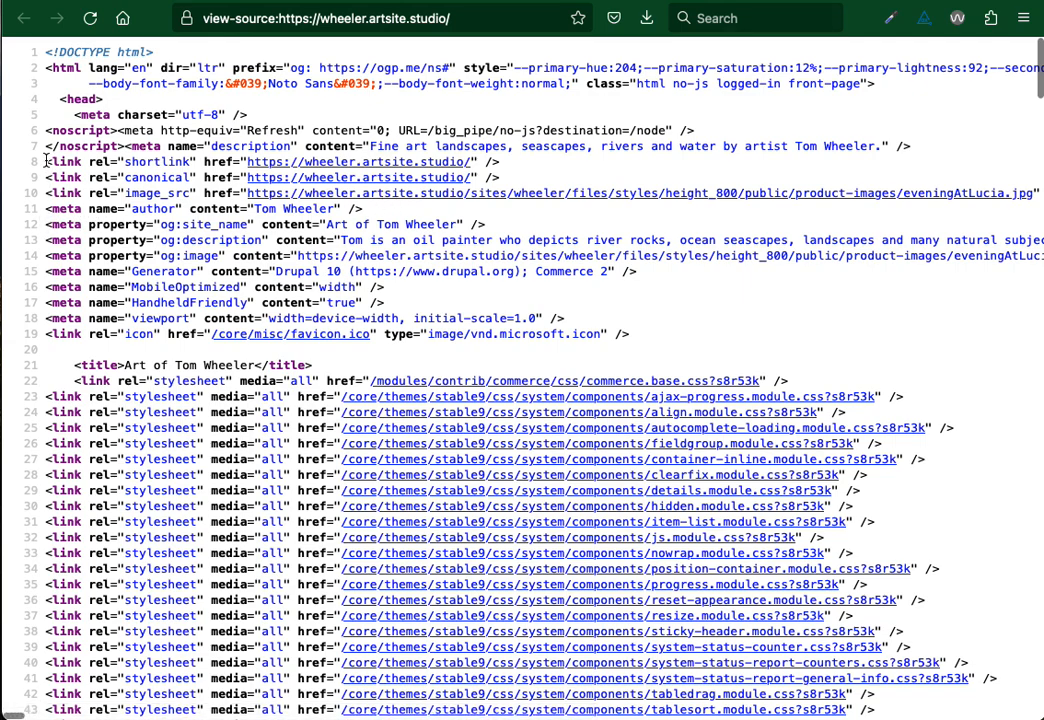
left_click_drag(134, 148, 883, 148)
left_click_drag(160, 226, 485, 237)
left_click_drag(341, 243, 731, 256)
left_click(288, 259)
left_click_drag(275, 271, 572, 271)
left_click_drag(413, 240, 475, 256)
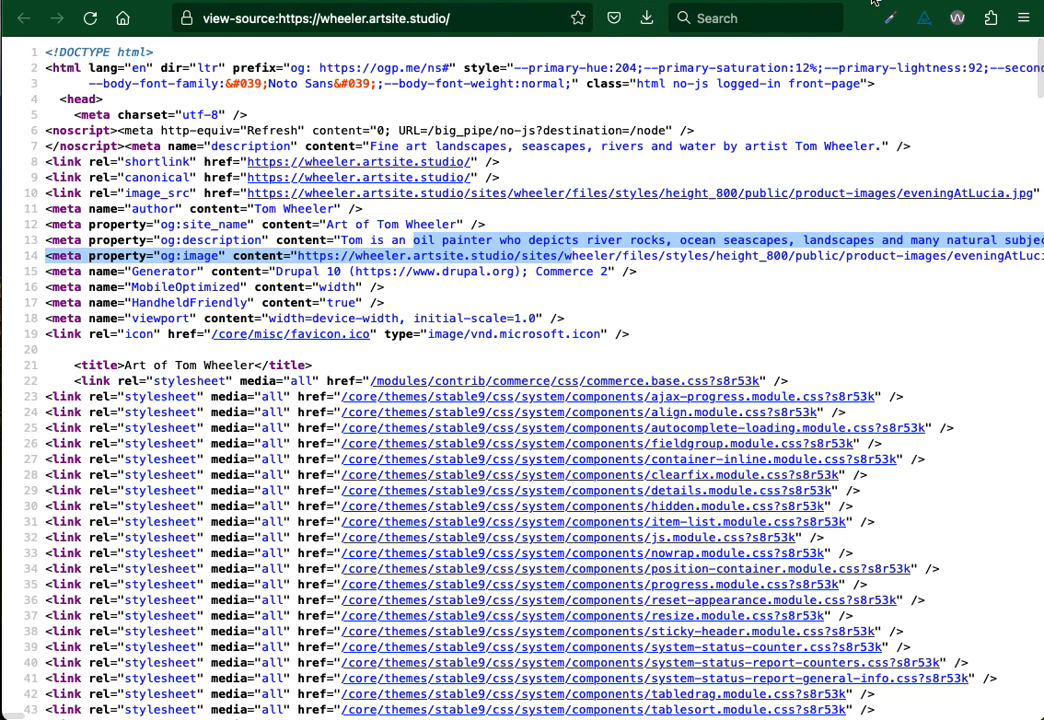
key("super+w")
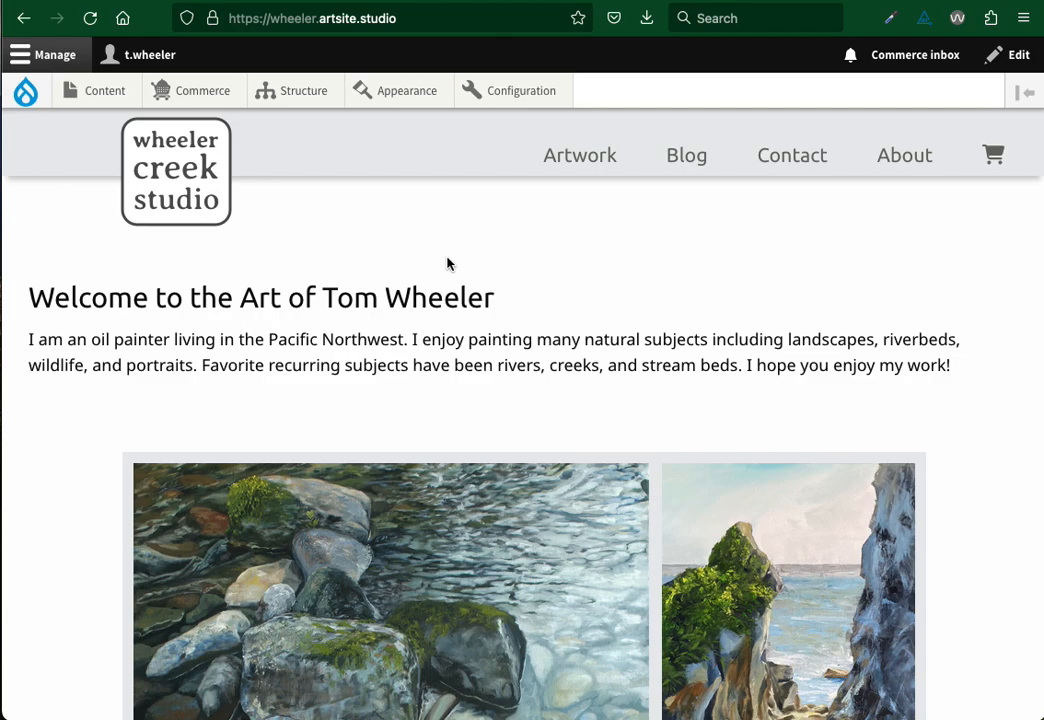
Open the Metatag defaults configuration and look through the listed meta tag types.
scroll(520, 373, "down", 3)
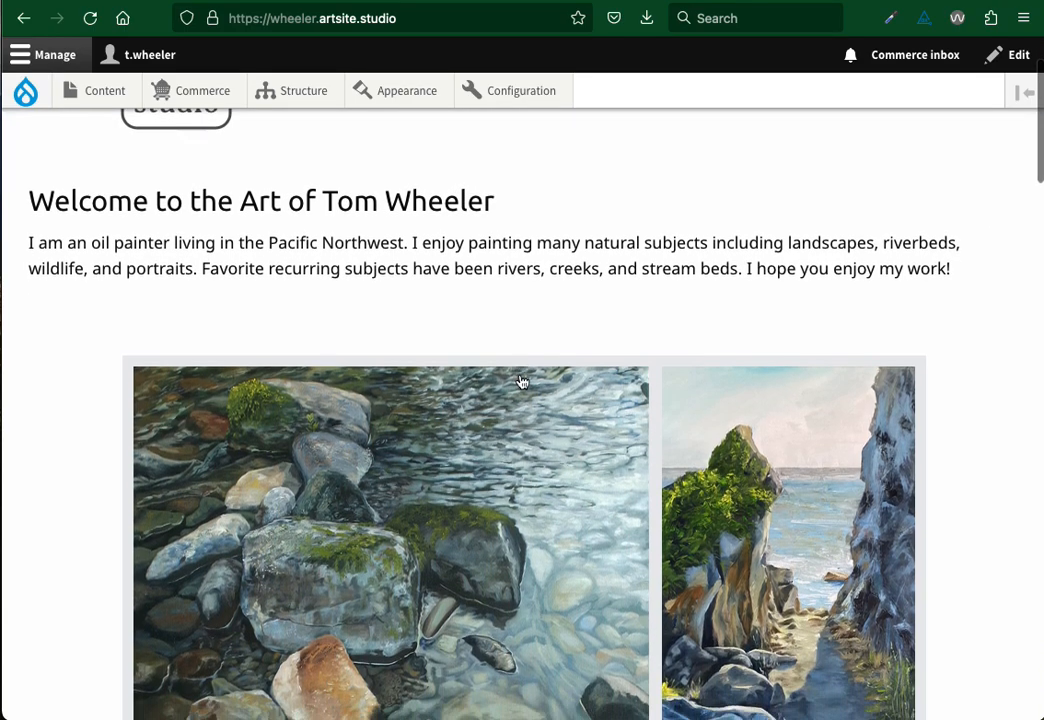
scroll(520, 381, "down", 15)
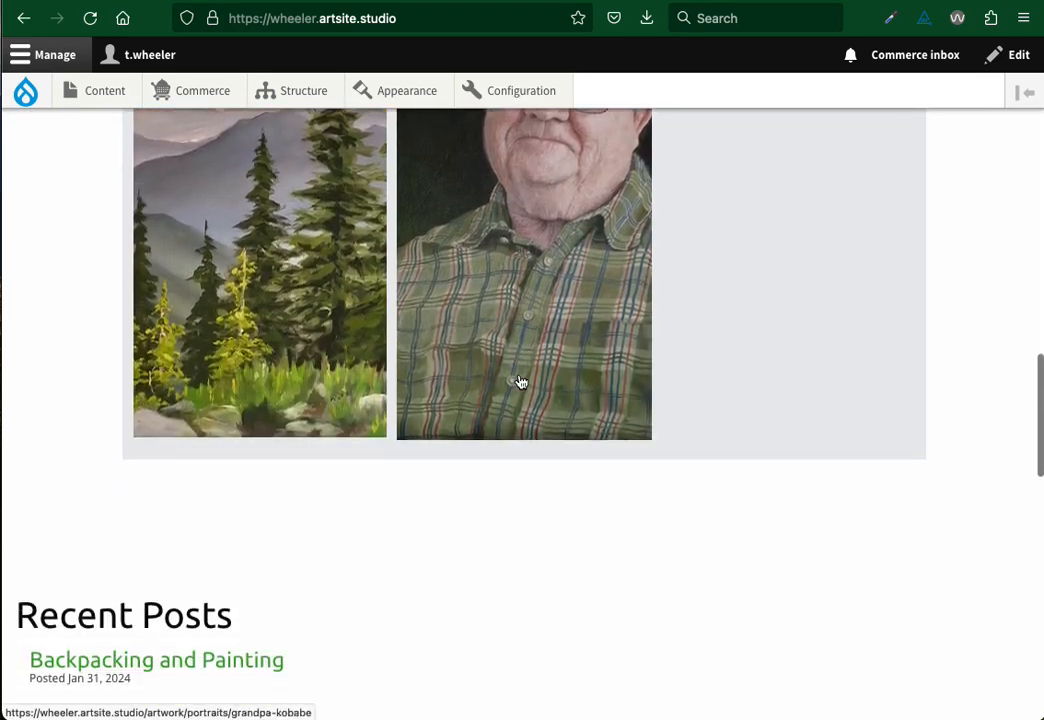
scroll(520, 375, "up", 20)
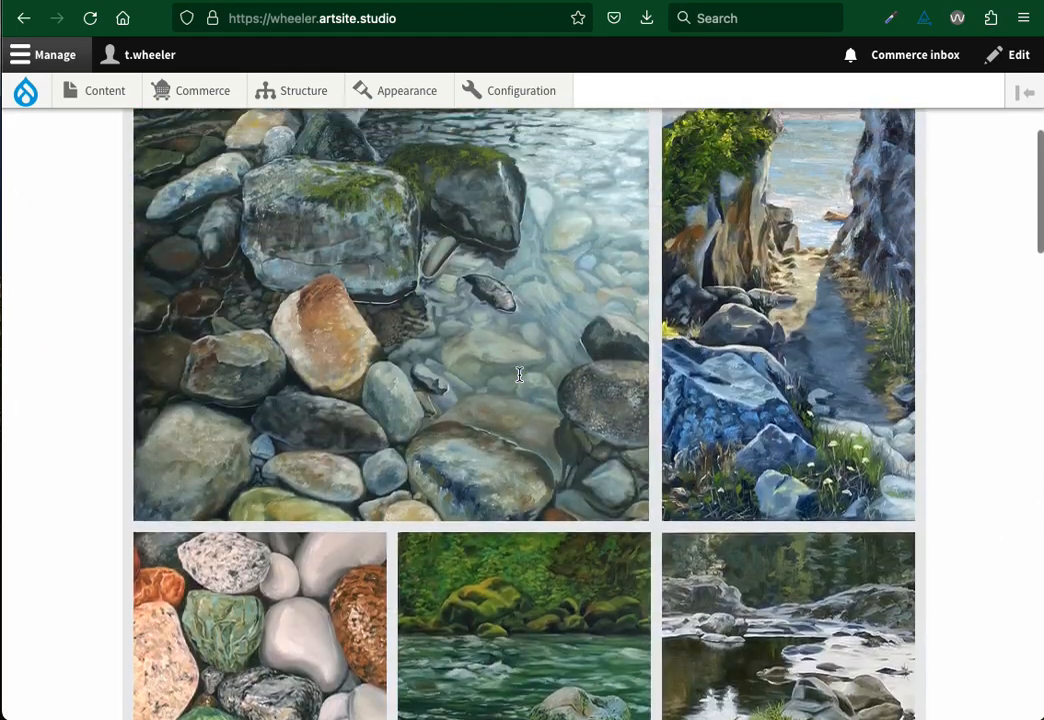
scroll(522, 382, "down", 1)
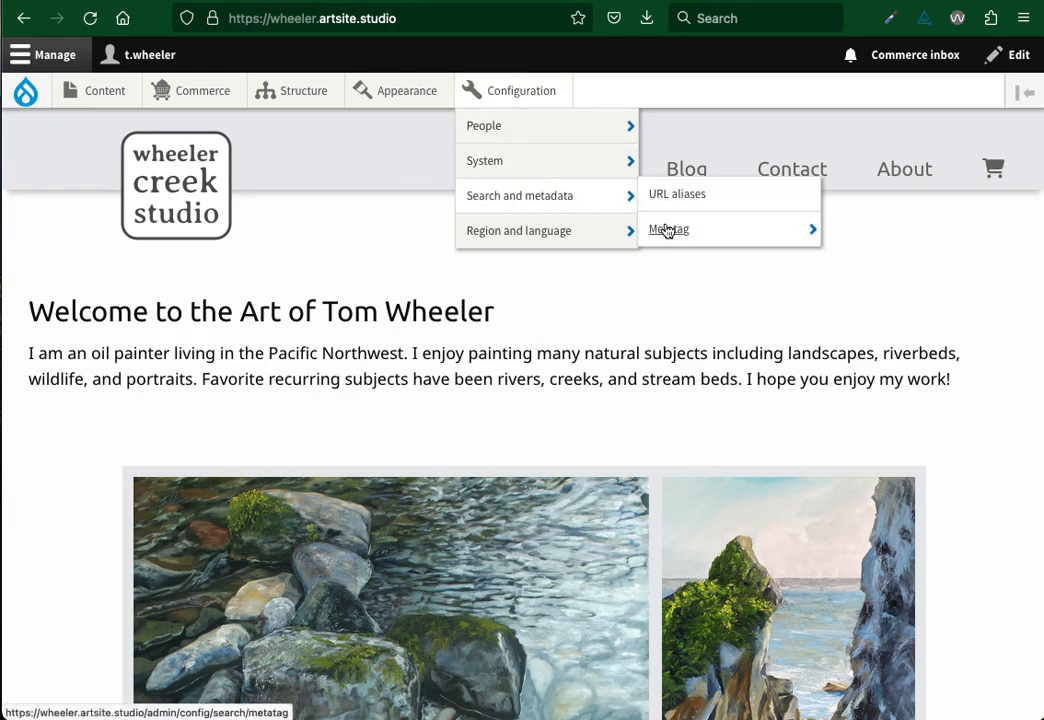
left_click(673, 233)
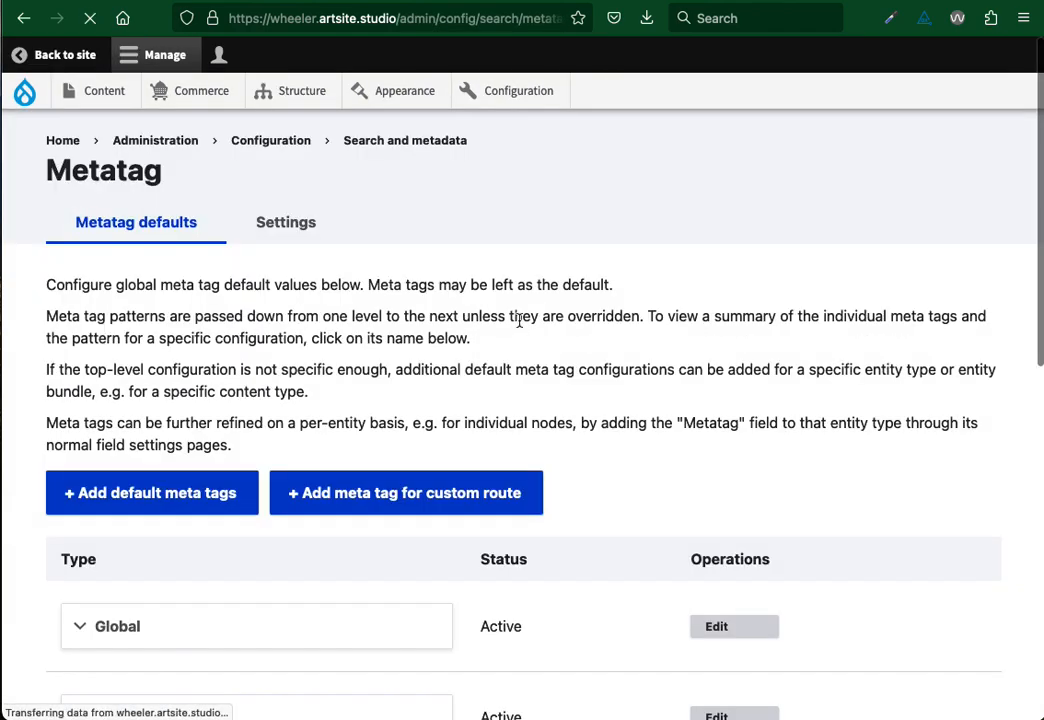
scroll(494, 305, "down", 2)
scroll(496, 308, "down", 5)
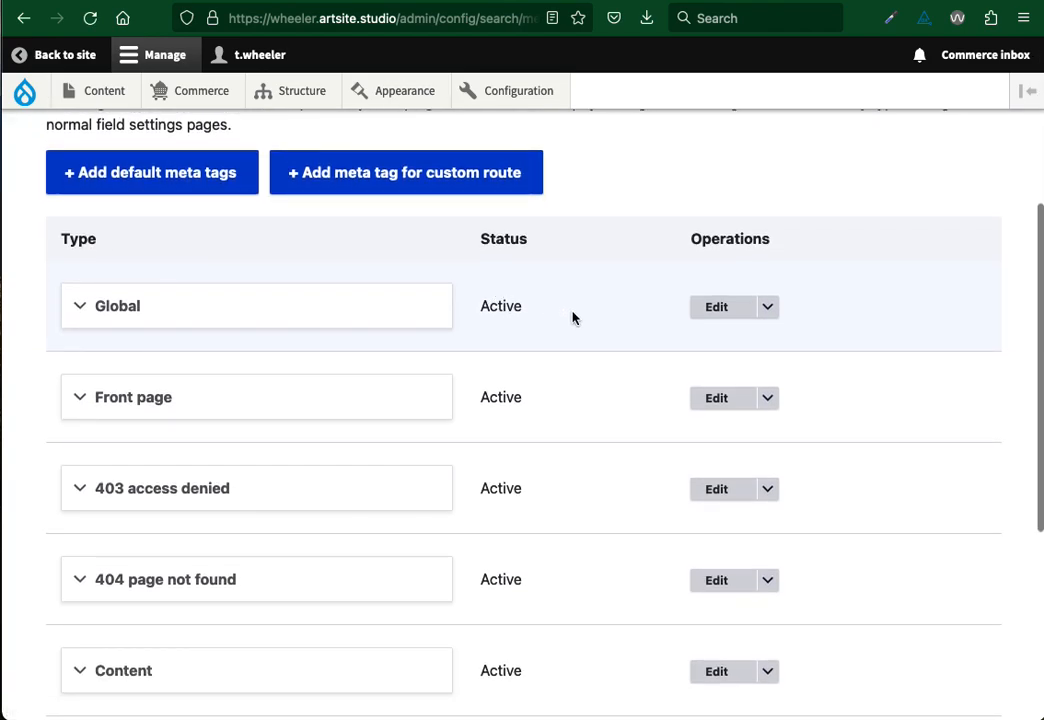
scroll(574, 318, "down", 2)
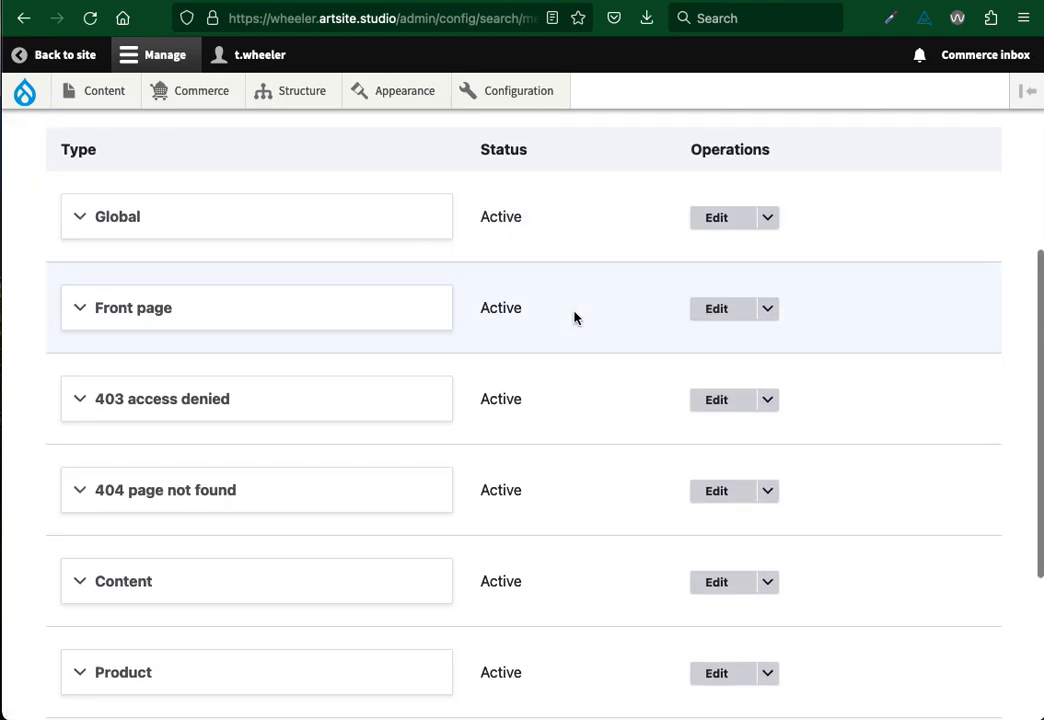
scroll(574, 318, "down", 1)
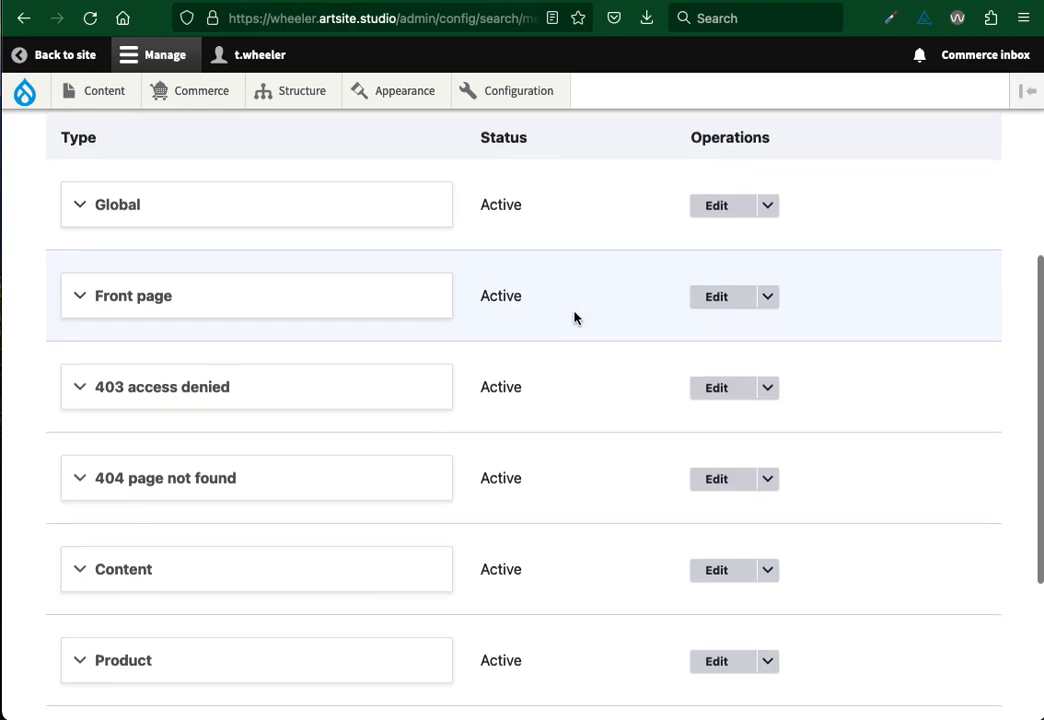
scroll(574, 318, "down", 1)
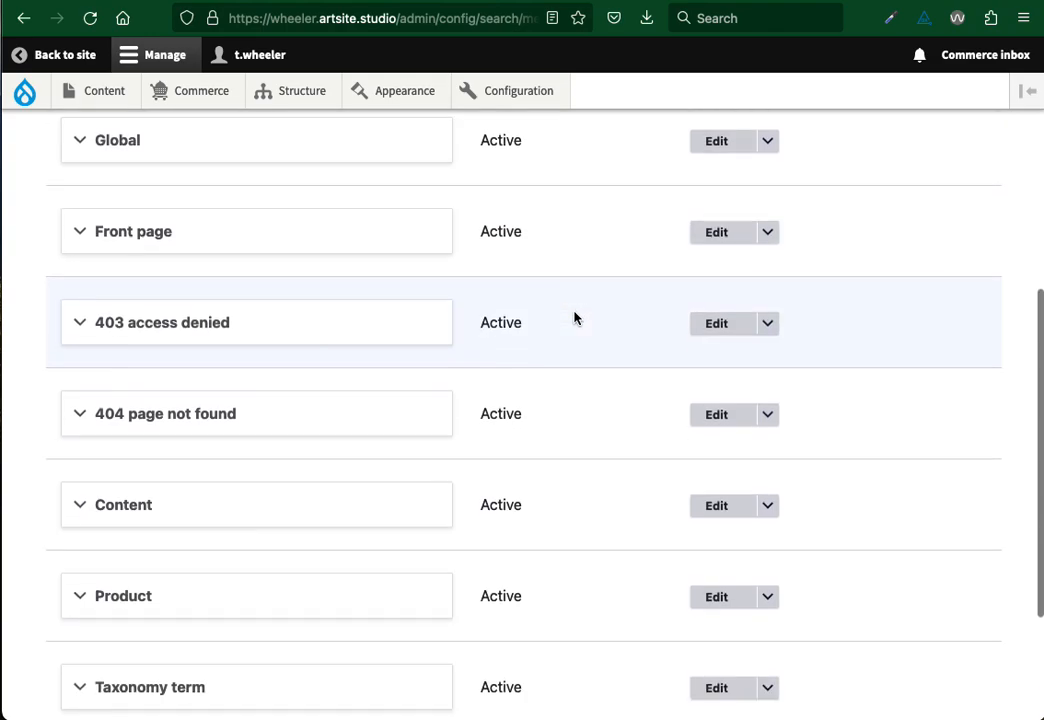
Expand the Global meta tag defaults and examine the title token pattern.
scroll(573, 317, "up", 1)
left_click(117, 179)
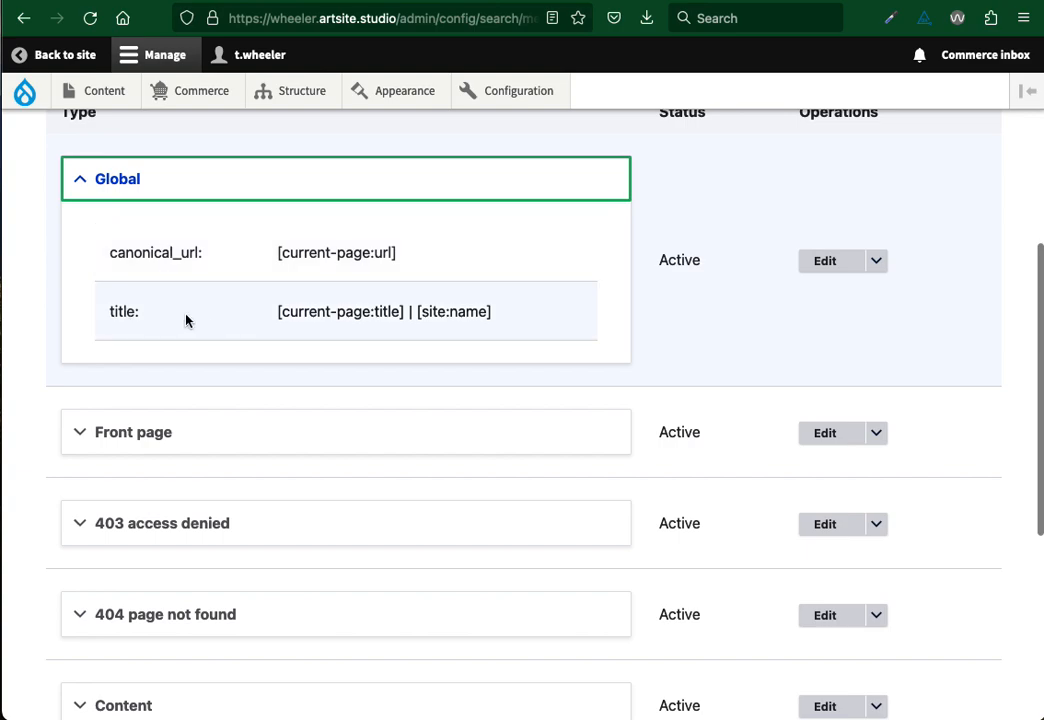
left_click_drag(277, 313, 483, 312)
left_click(409, 313)
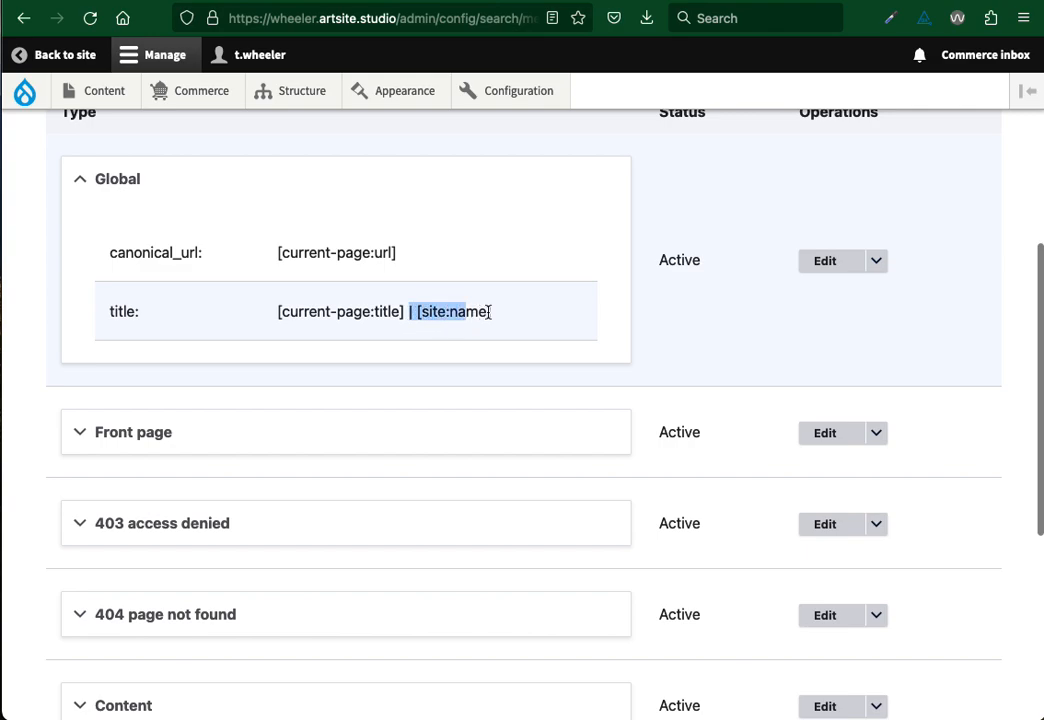
left_click(494, 313)
Expand the Product meta tag defaults and examine the tokens for og_image, og_image_alt and title.
scroll(450, 327, "down", 5)
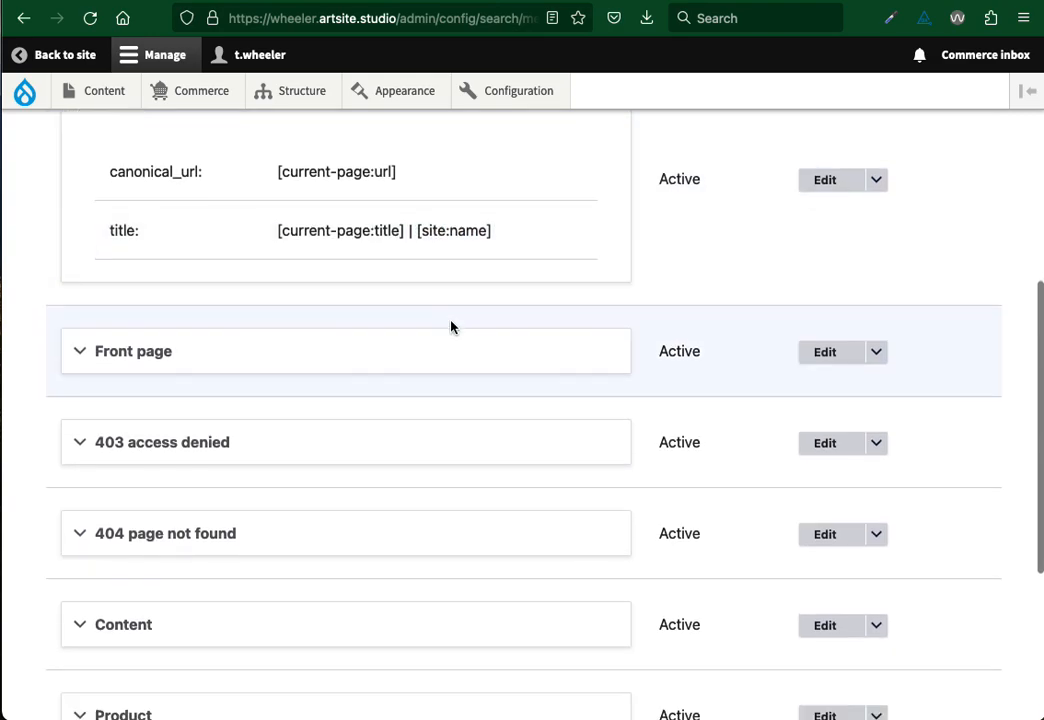
scroll(450, 327, "down", 3)
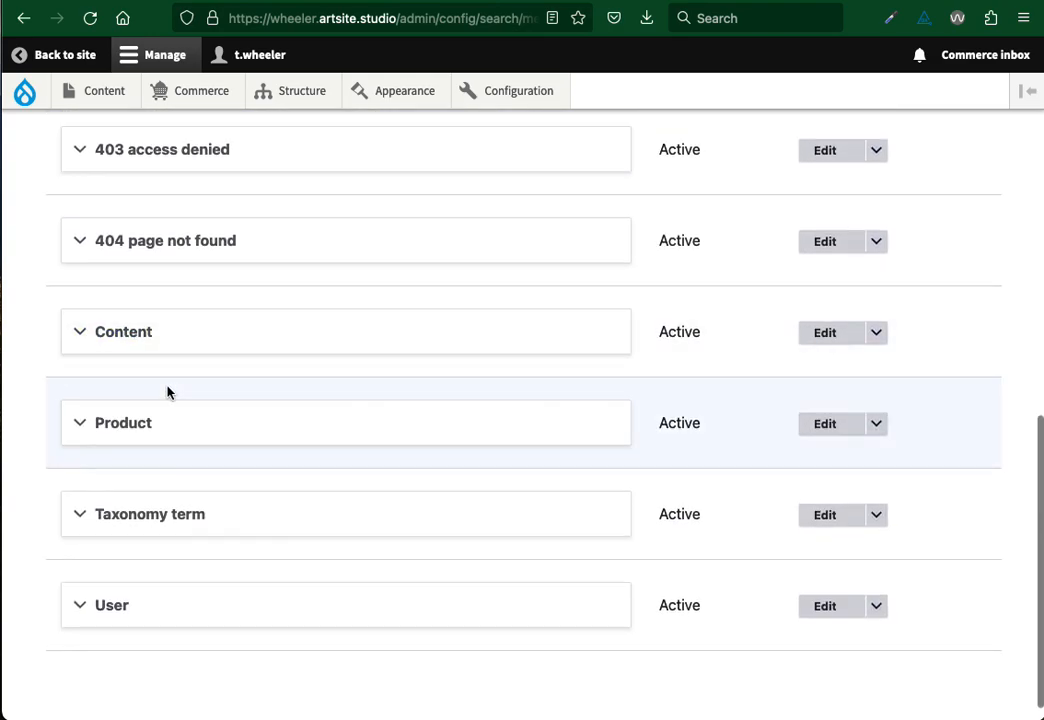
left_click(155, 423)
scroll(186, 401, "down", 3)
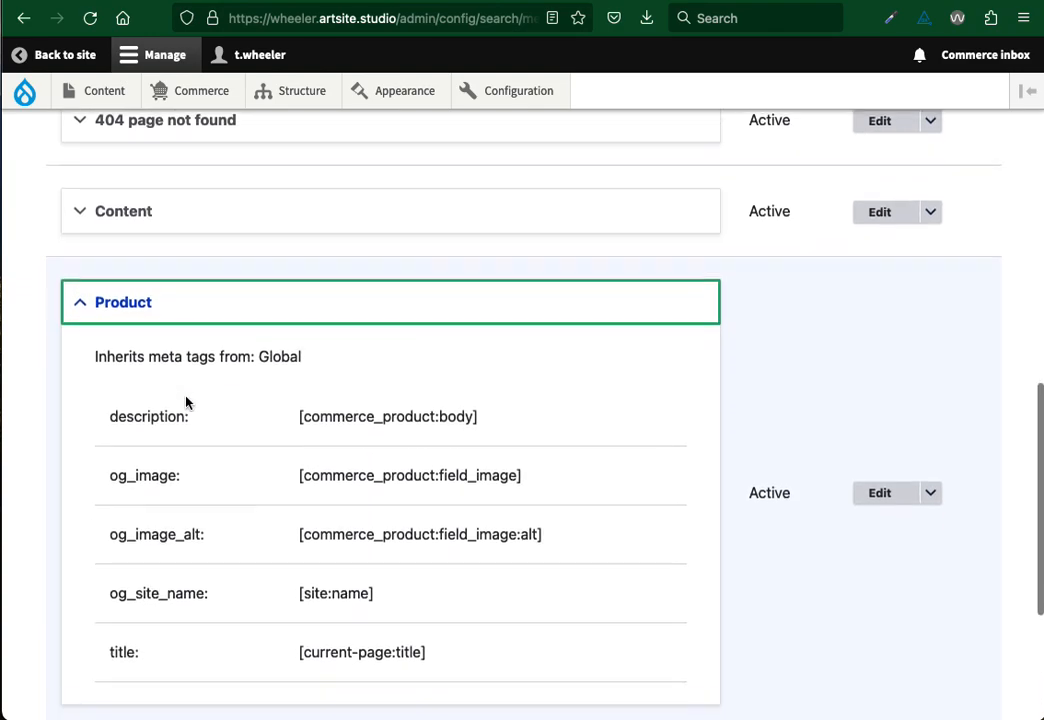
scroll(186, 401, "down", 1)
left_click_drag(298, 401, 548, 408)
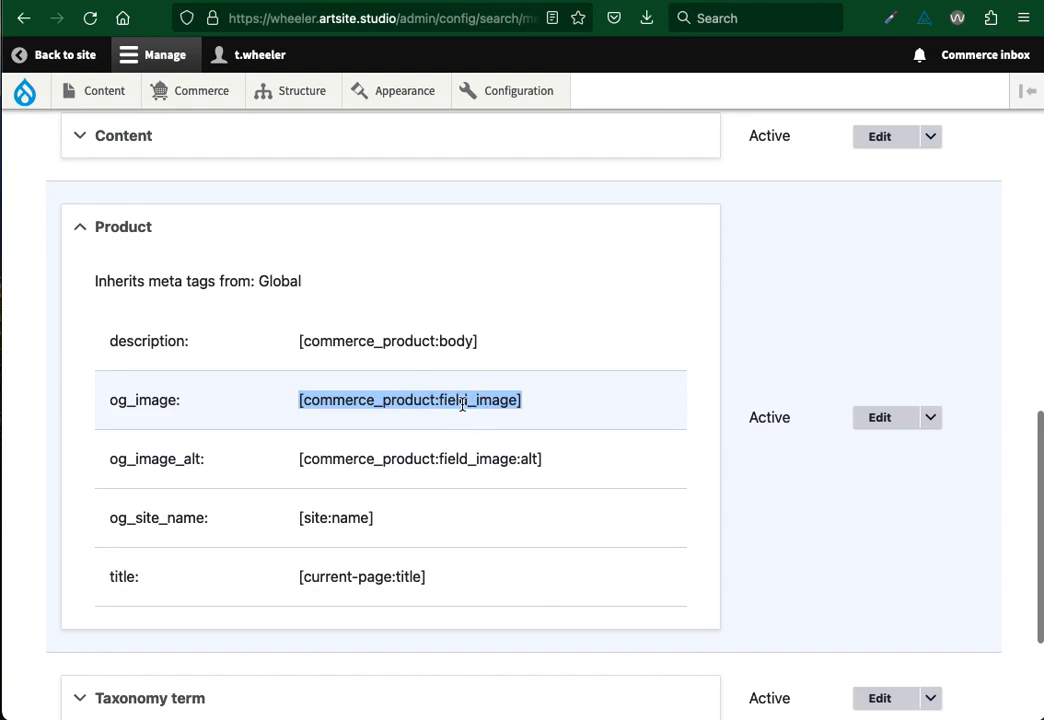
left_click_drag(441, 459, 523, 464)
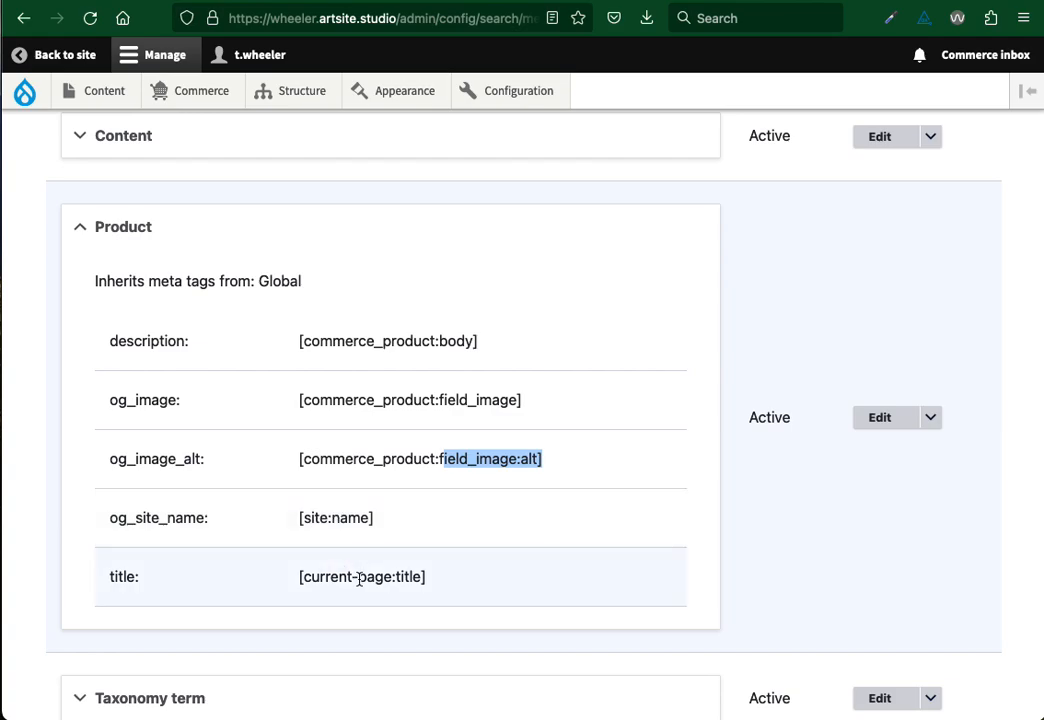
Collapse the Global and Product summaries in the meta tag defaults list.
scroll(389, 394, "up", 1)
scroll(389, 397, "up", 10)
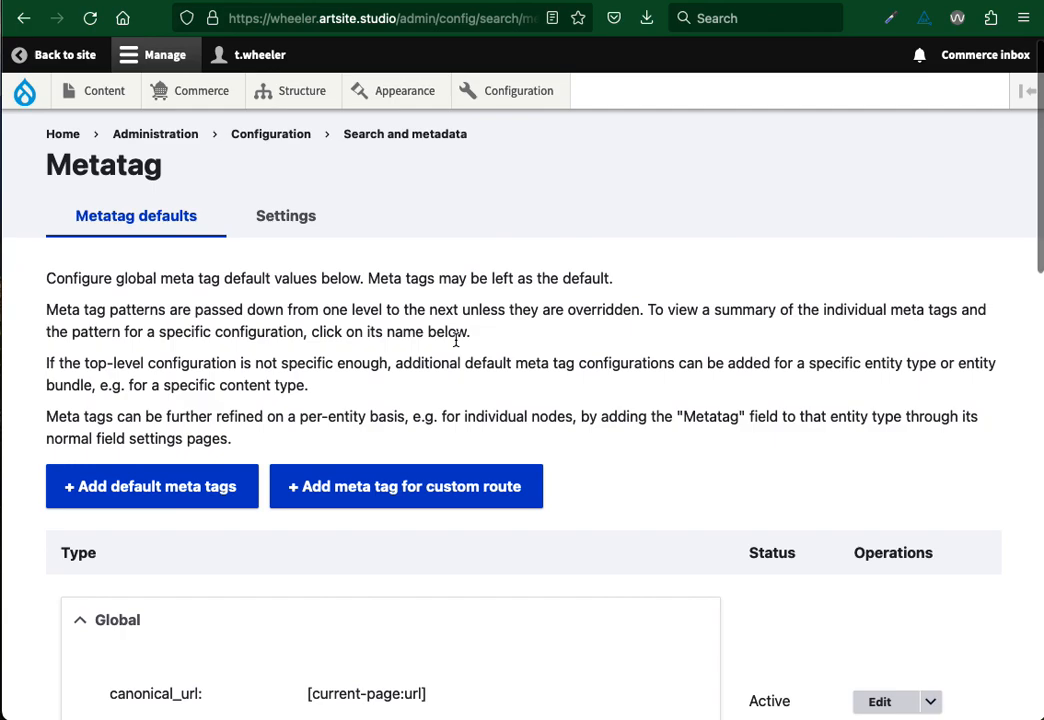
scroll(457, 340, "down", 5)
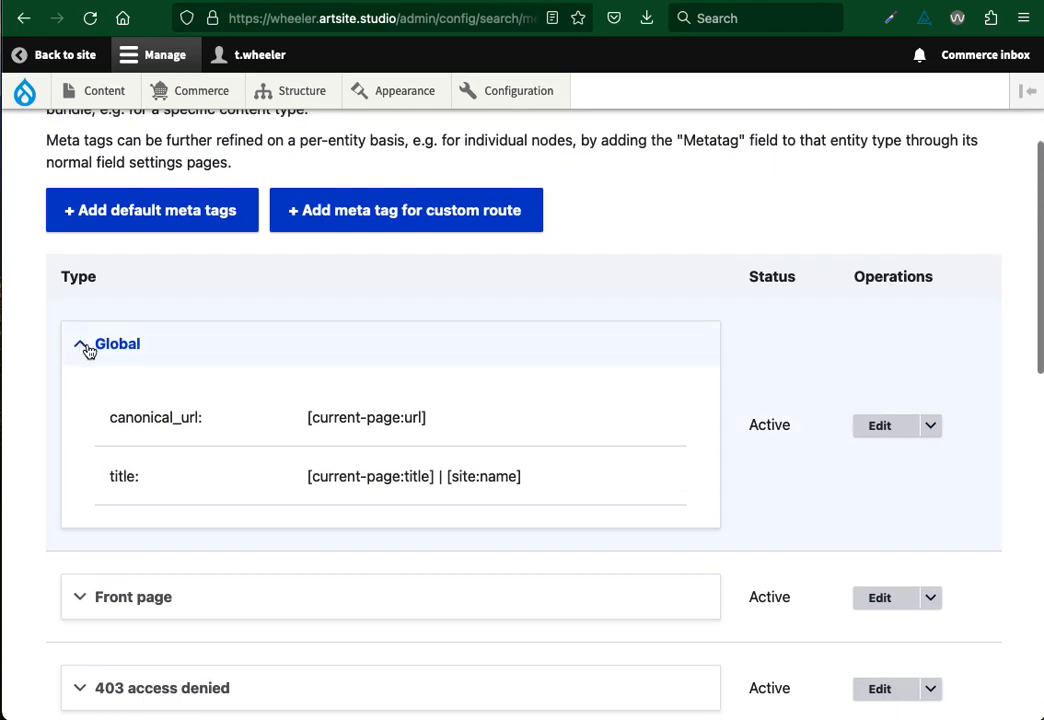
left_click(84, 352)
scroll(55, 500, "down", 2)
scroll(48, 498, "down", 3)
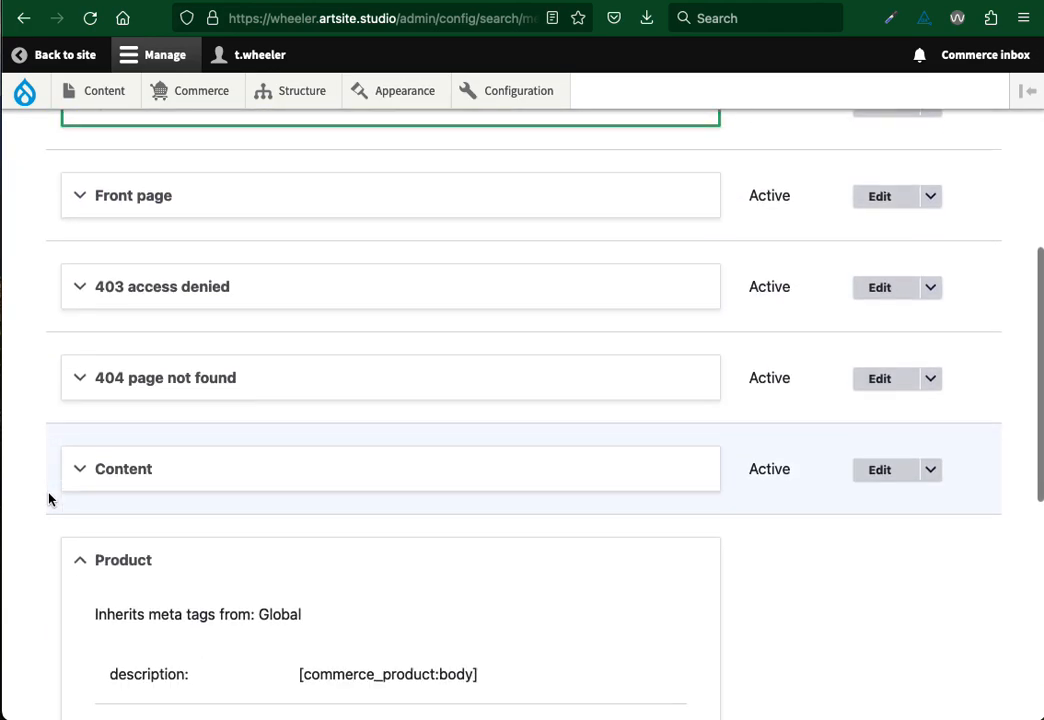
left_click(79, 552)
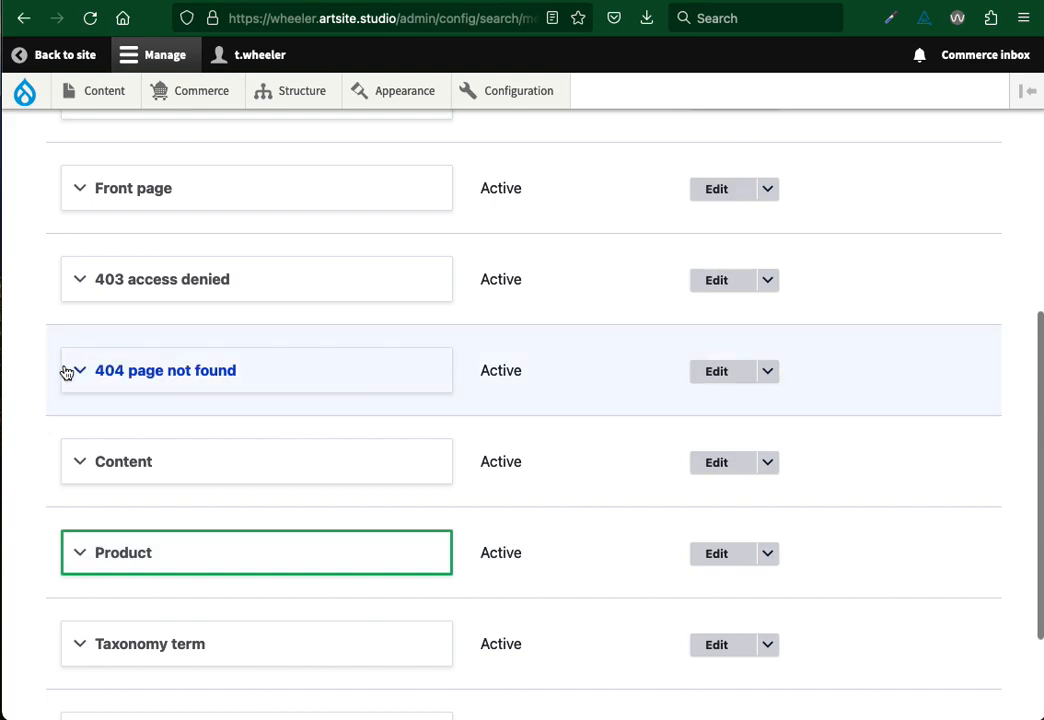
scroll(68, 375, "up", 3)
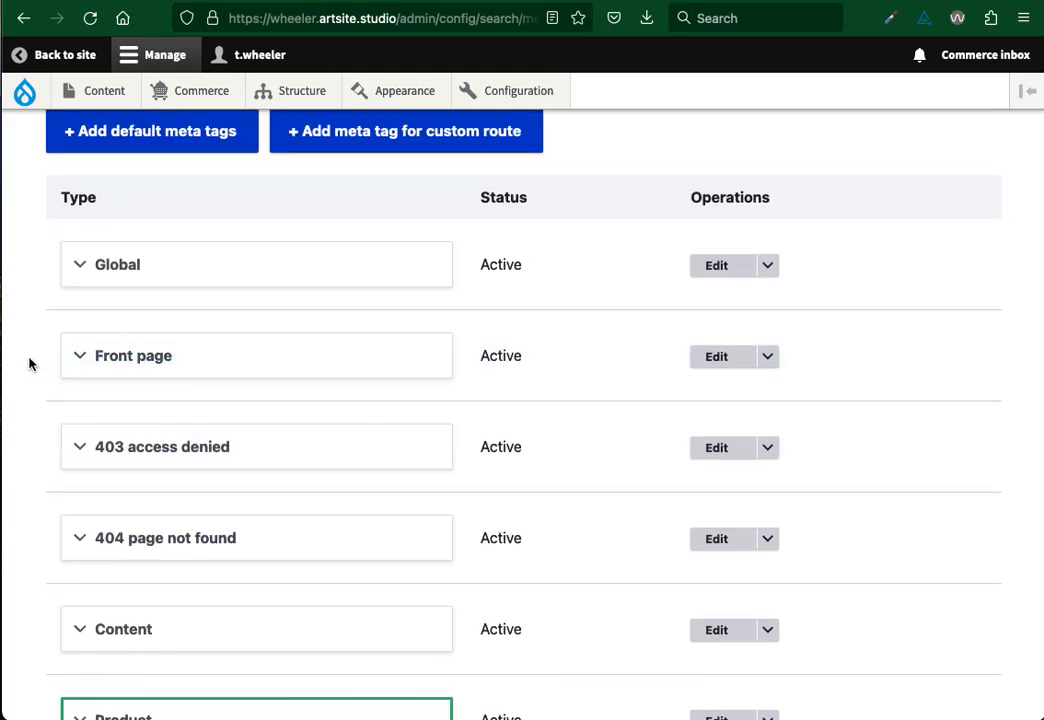
left_click(718, 360)
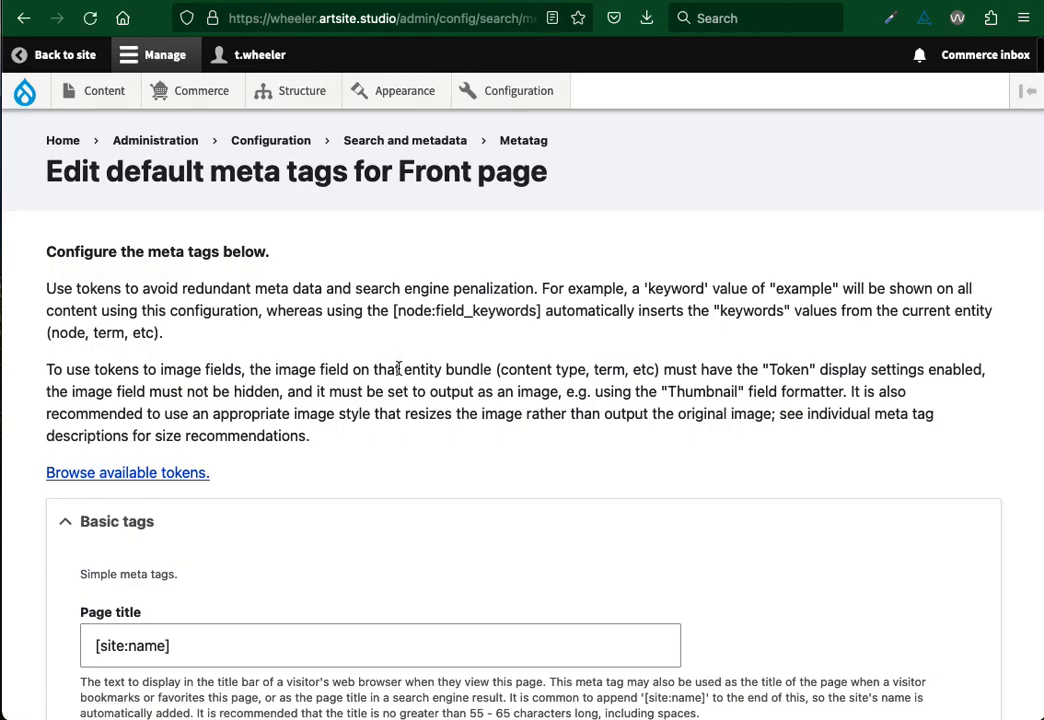
scroll(400, 370, "down", 8)
scroll(257, 250, "up", 8)
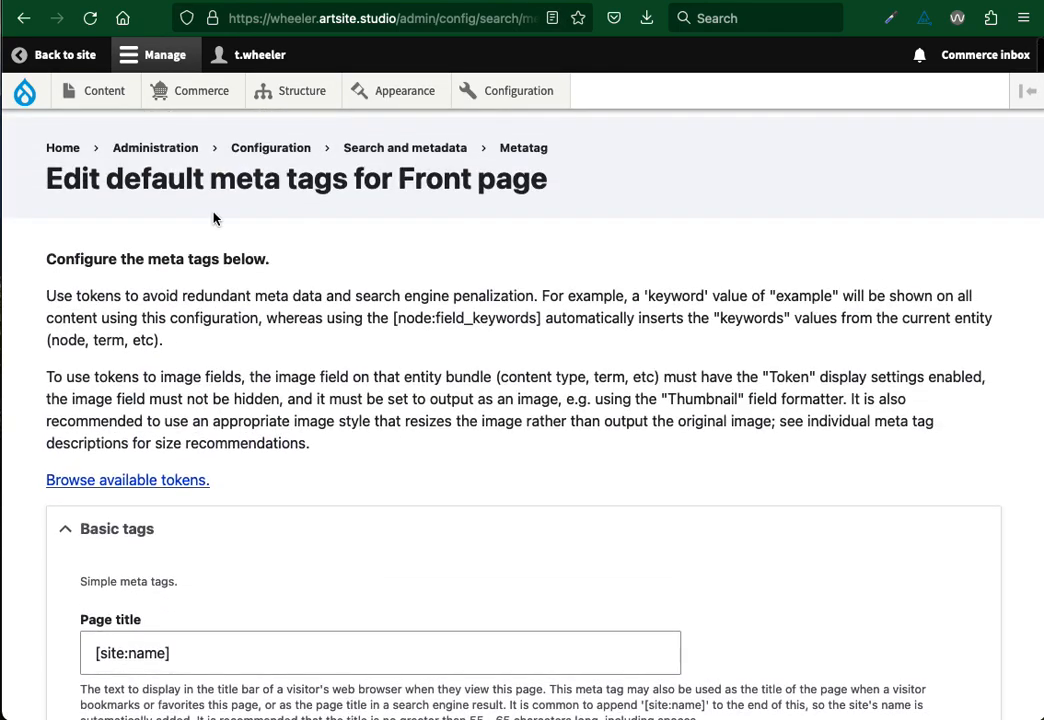
key("super+Left")
Expand the Front page meta tag defaults and review its author, description, image and Open Graph entries.
left_click(240, 367)
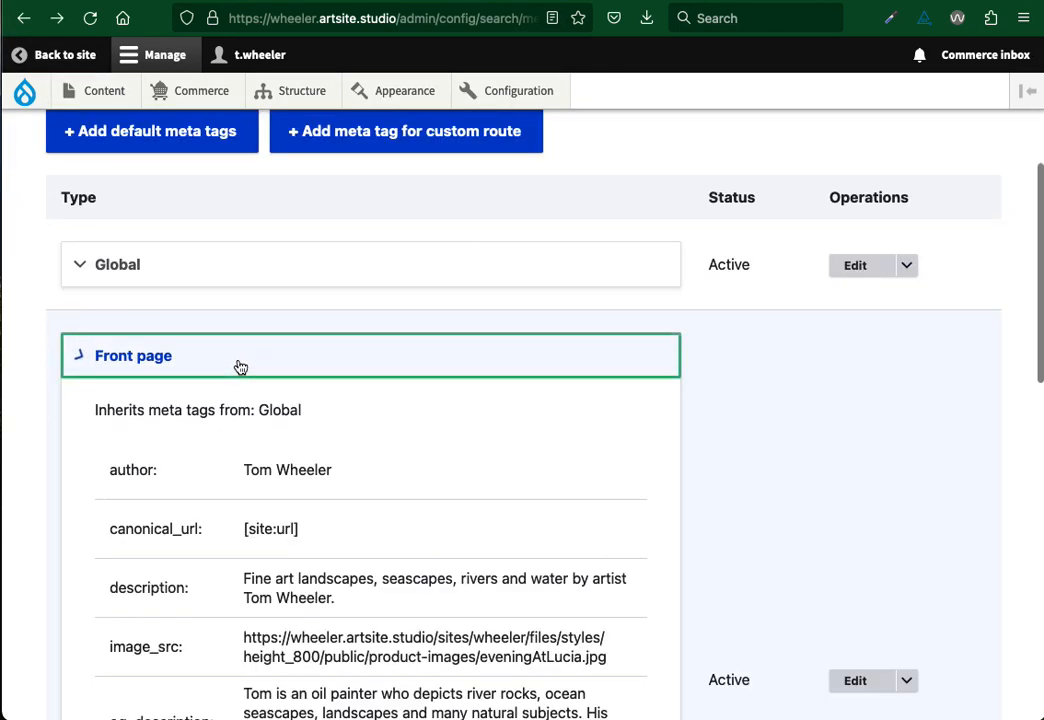
scroll(507, 415, "down", 5)
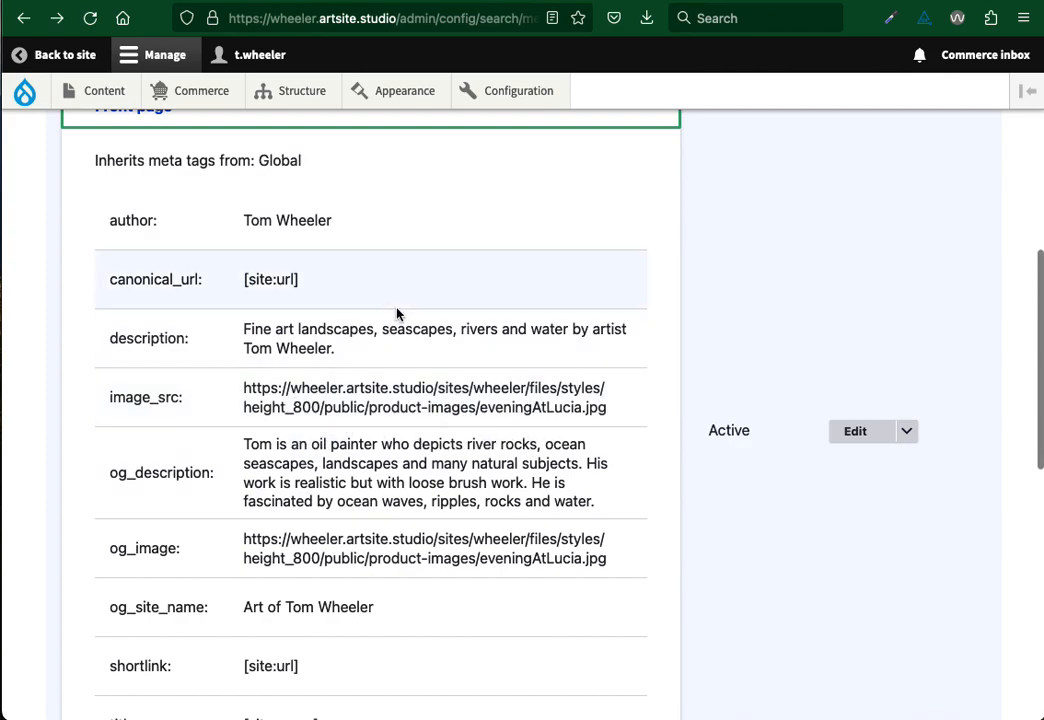
scroll(396, 315, "down", 5)
scroll(396, 315, "up", 7)
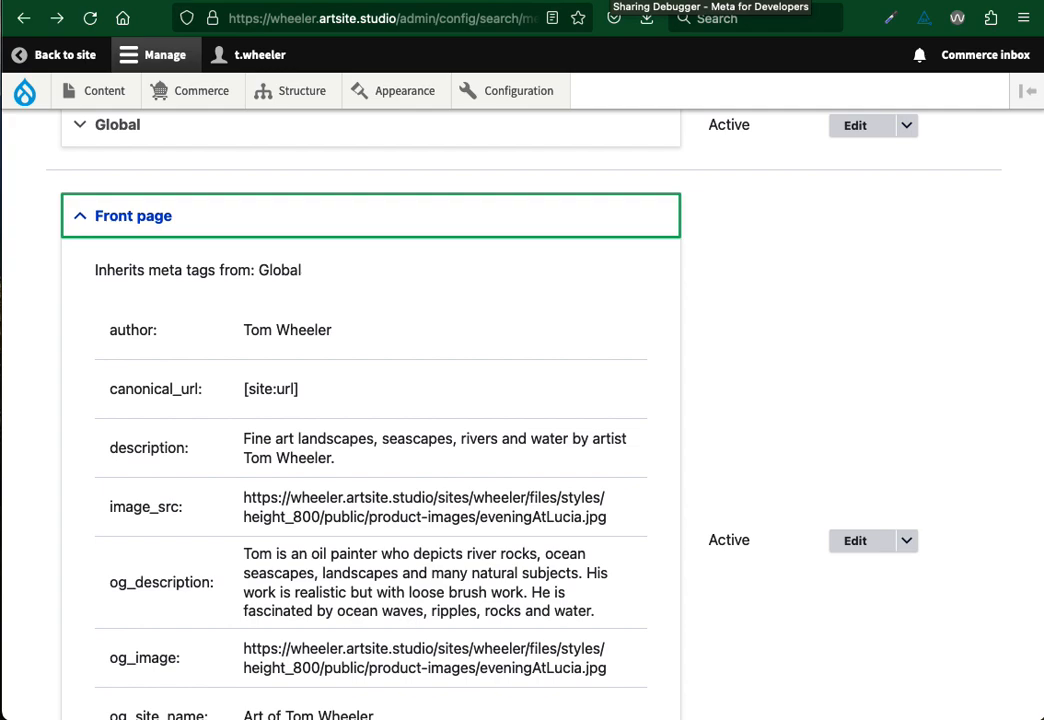
left_click(614, 18)
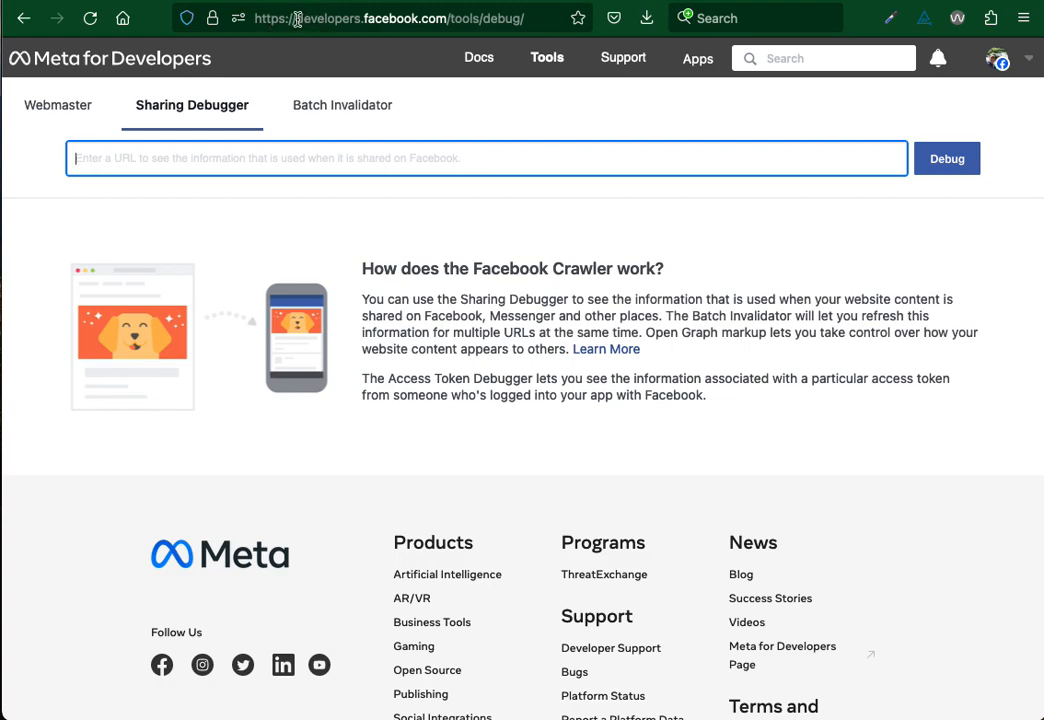
left_click_drag(297, 18, 529, 21)
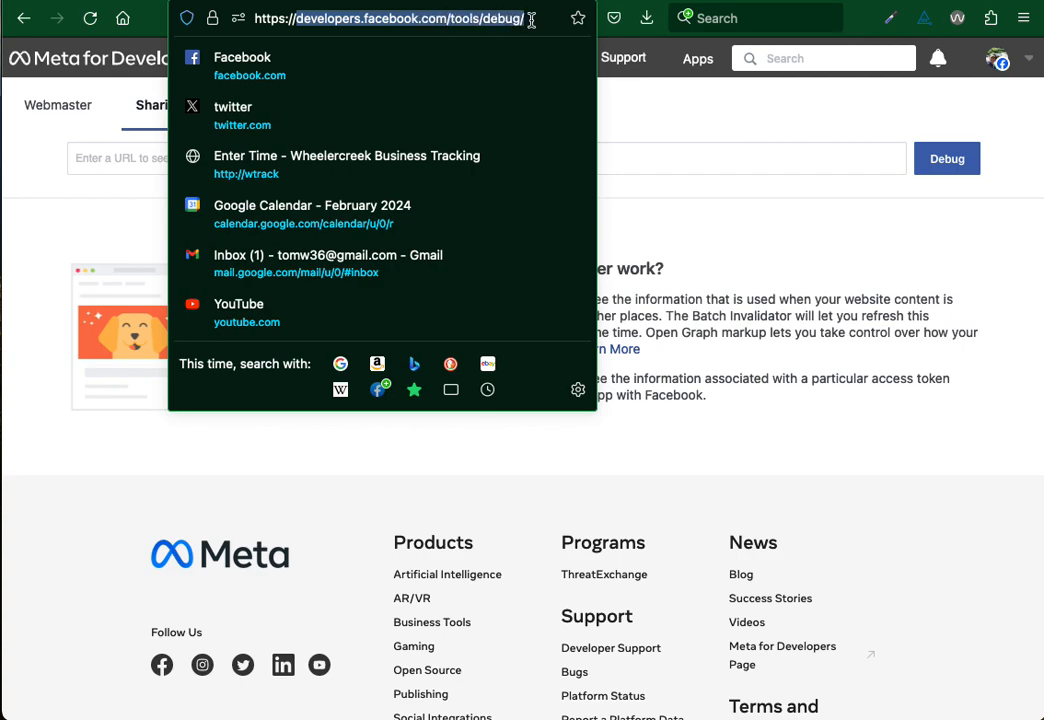
left_click(645, 158)
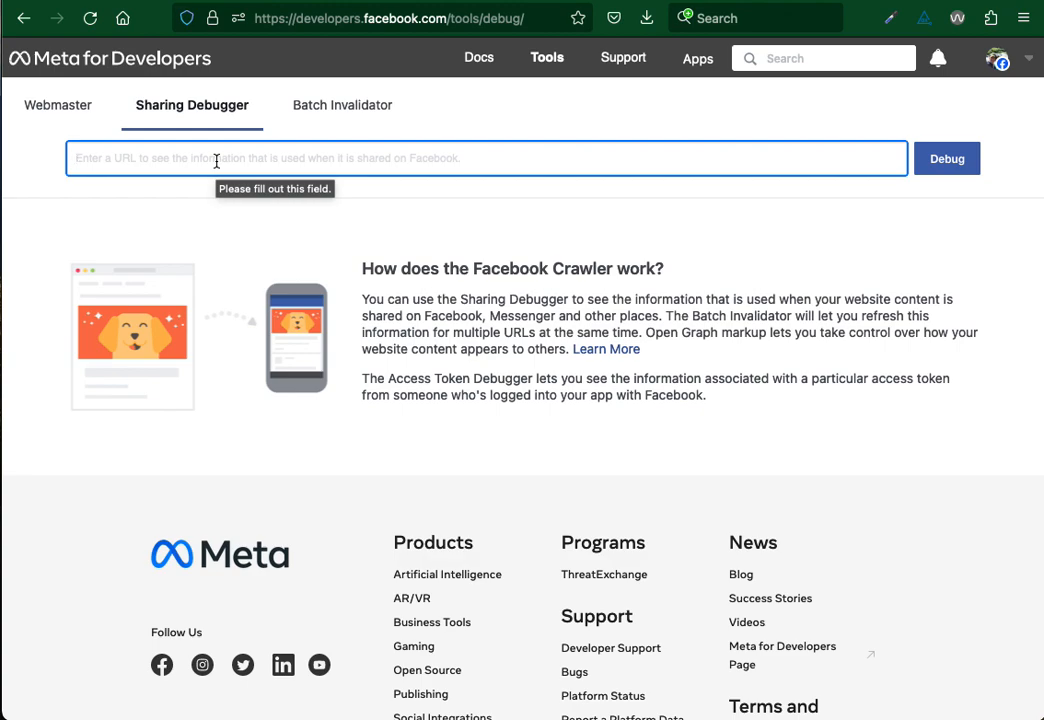
type("whee")
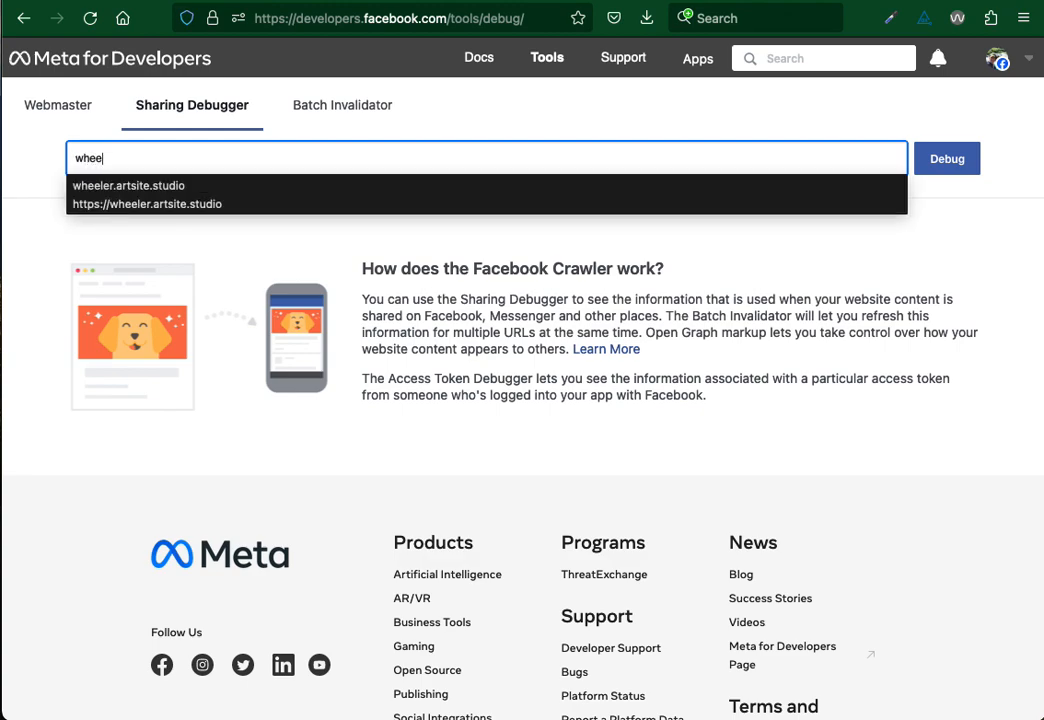
key("Down")
key("Down")
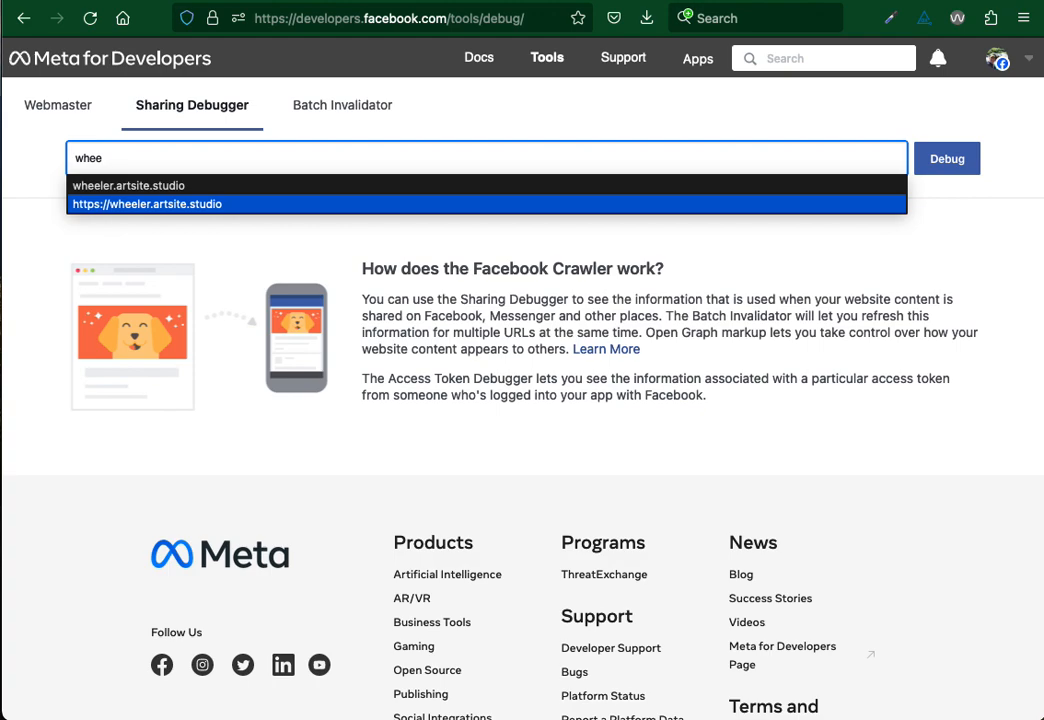
key("Return")
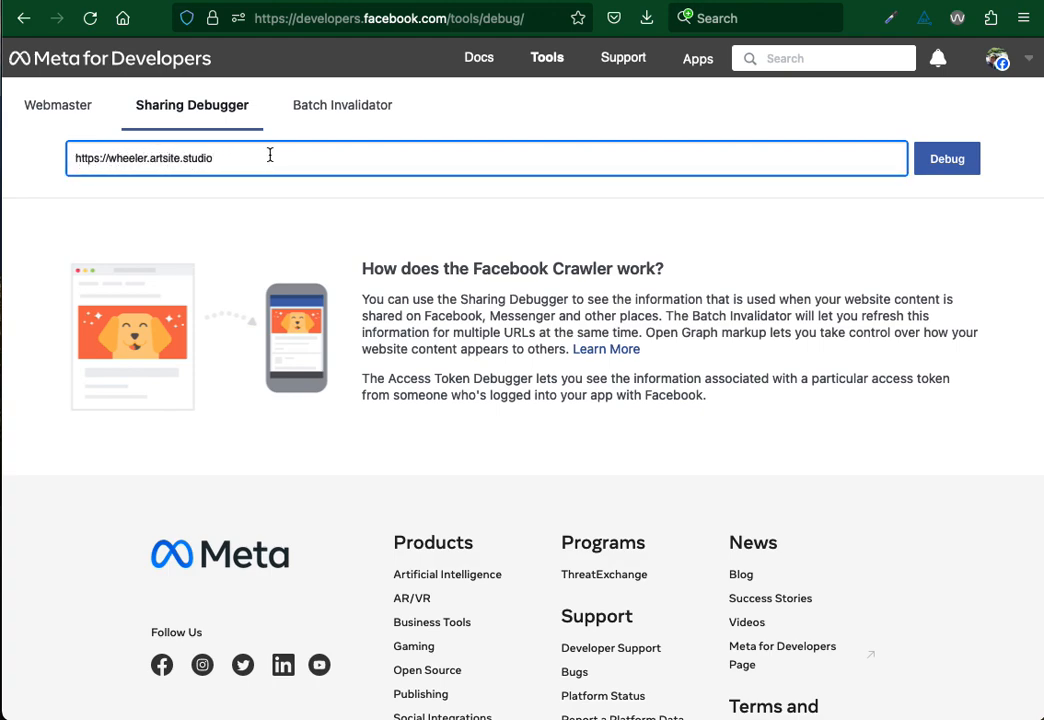
left_click(952, 166)
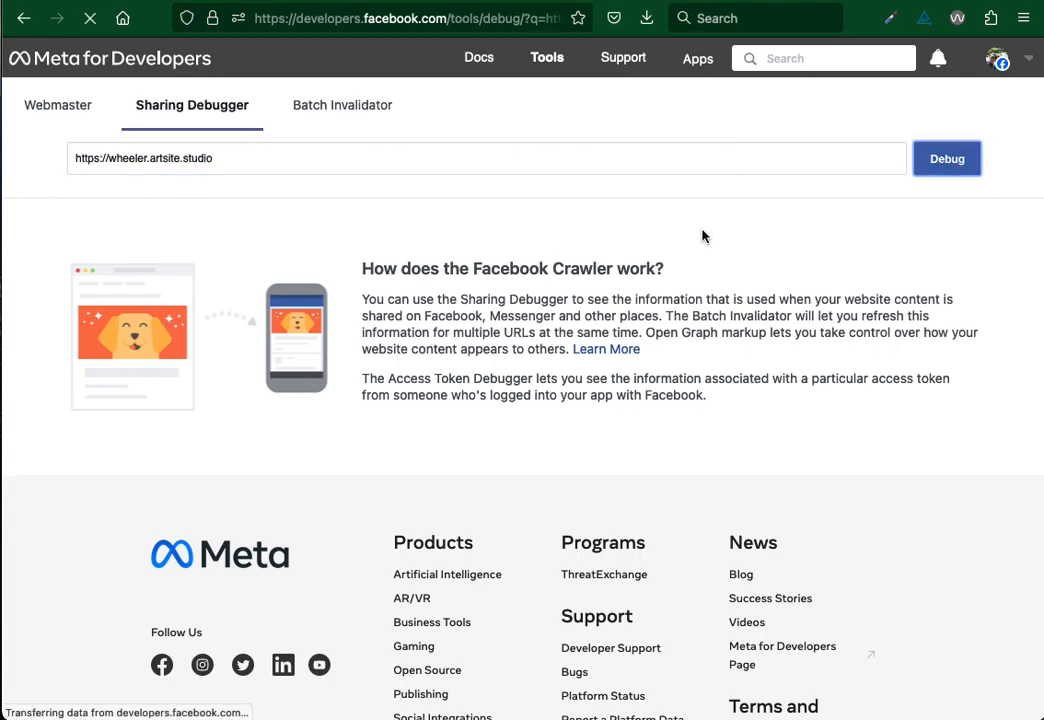
Examine the debugger's warnings, scrape details, link preview and constructed Open Graph properties for the site.
scroll(751, 360, "down", 5)
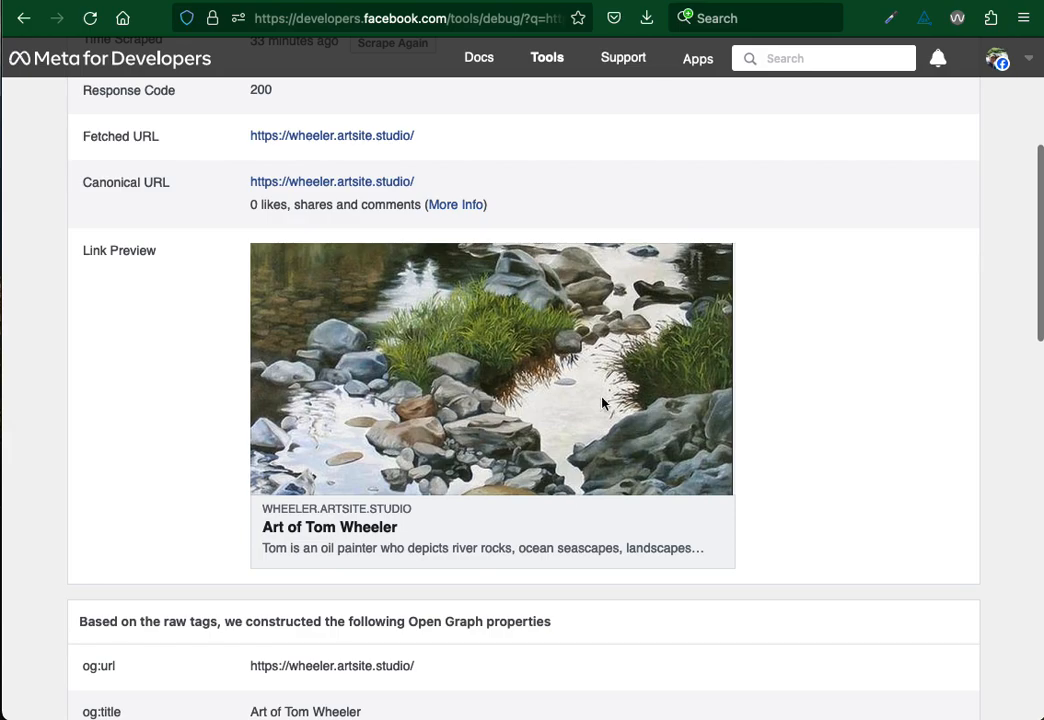
scroll(602, 408, "up", 4)
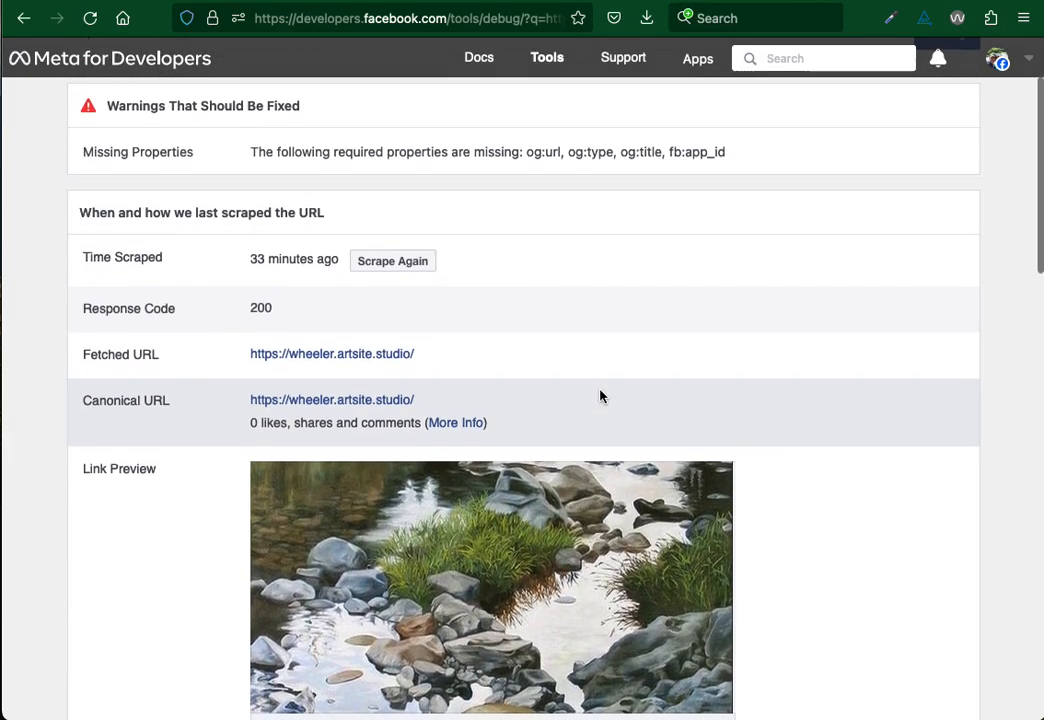
scroll(600, 397, "down", 10)
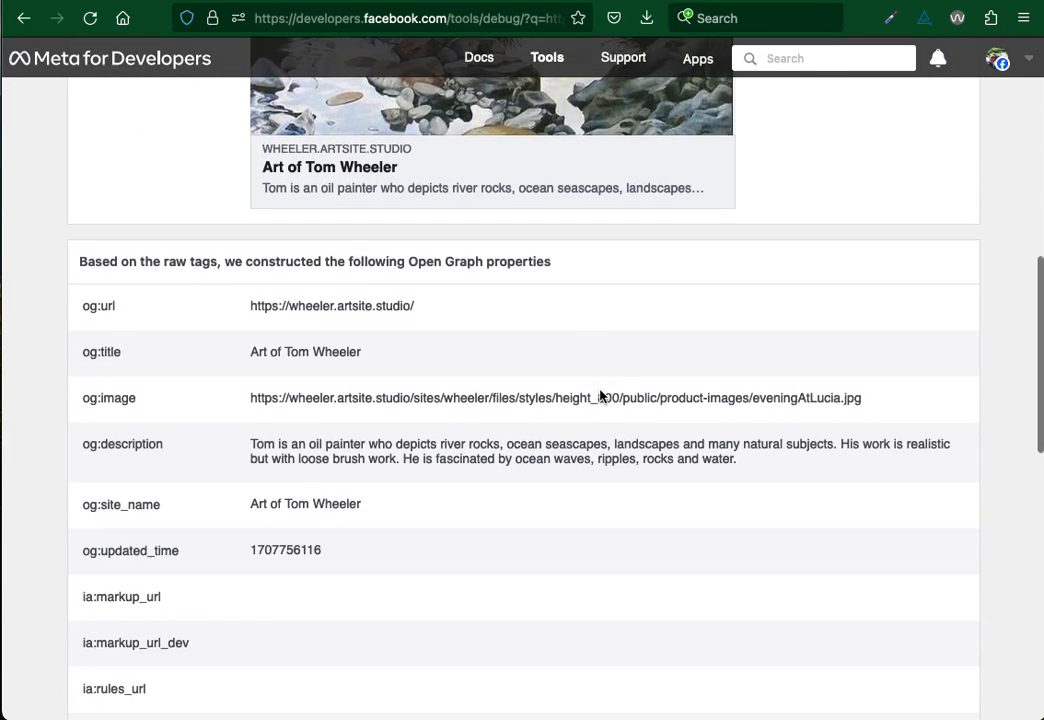
scroll(480, 401, "down", 2)
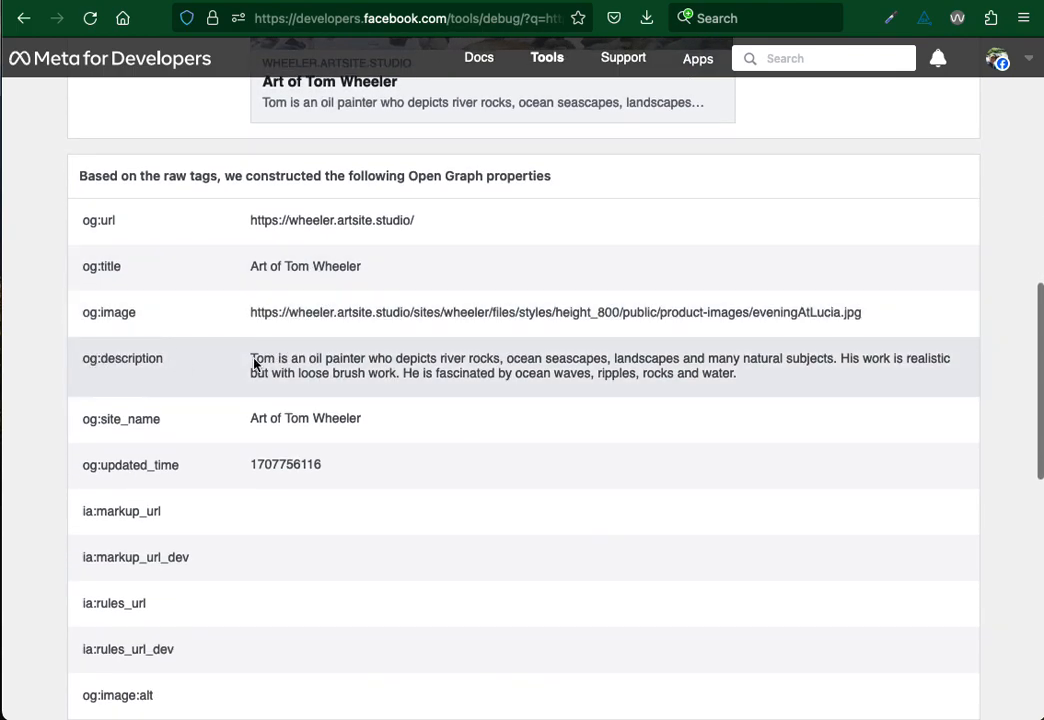
scroll(280, 375, "down", 2)
scroll(281, 377, "up", 1)
scroll(280, 374, "down", 3)
scroll(283, 422, "down", 1)
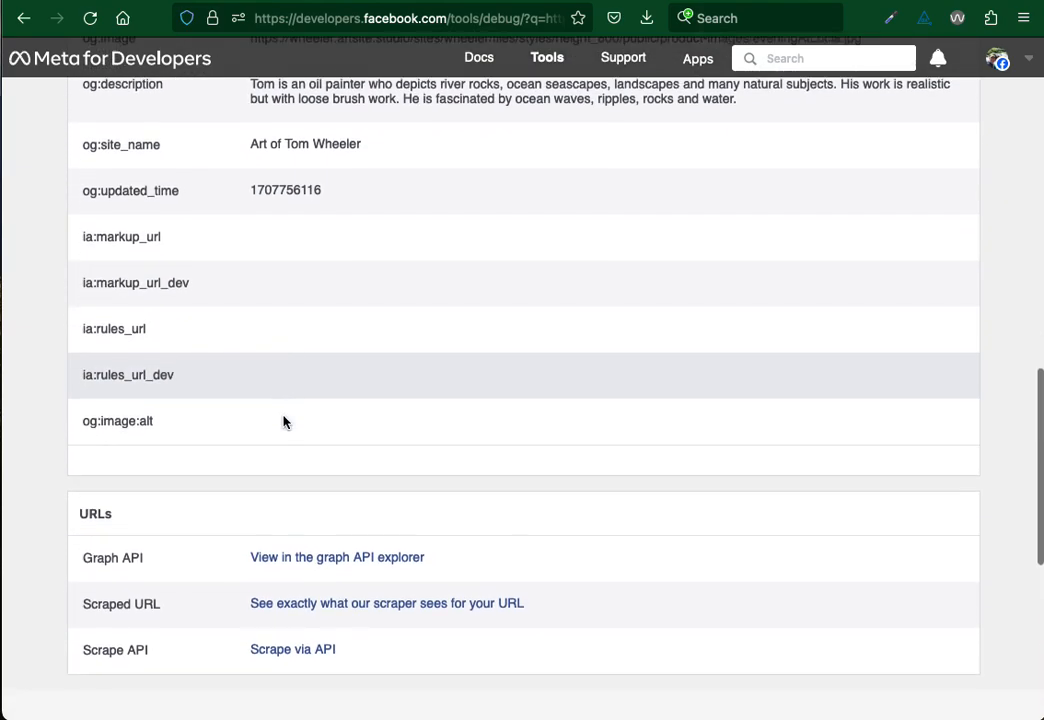
scroll(283, 422, "up", 10)
scroll(283, 422, "up", 3)
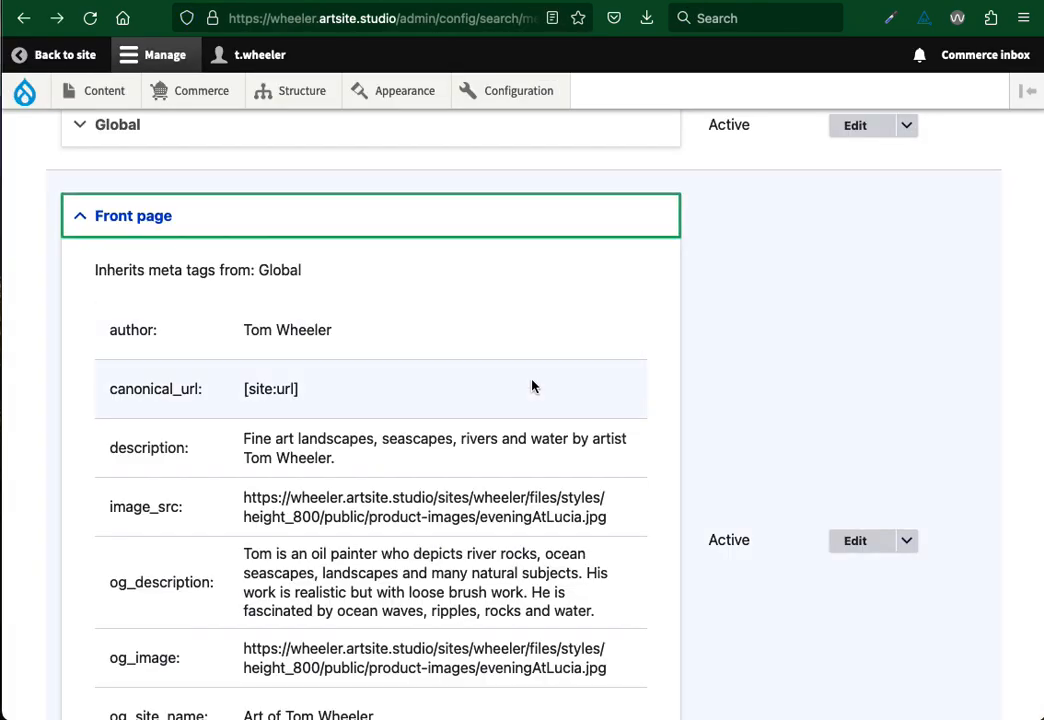
Return to the site's meta tag defaults, collapse the Front page summary and open the Front page defaults for editing.
left_click(106, 222)
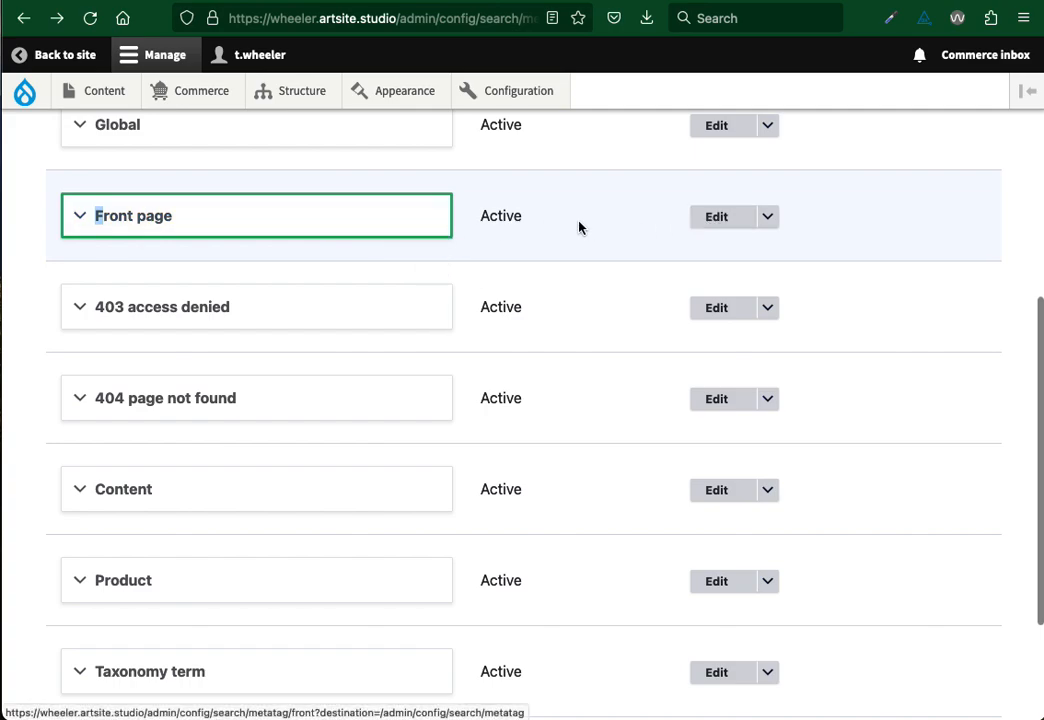
mouse_move(501, 103)
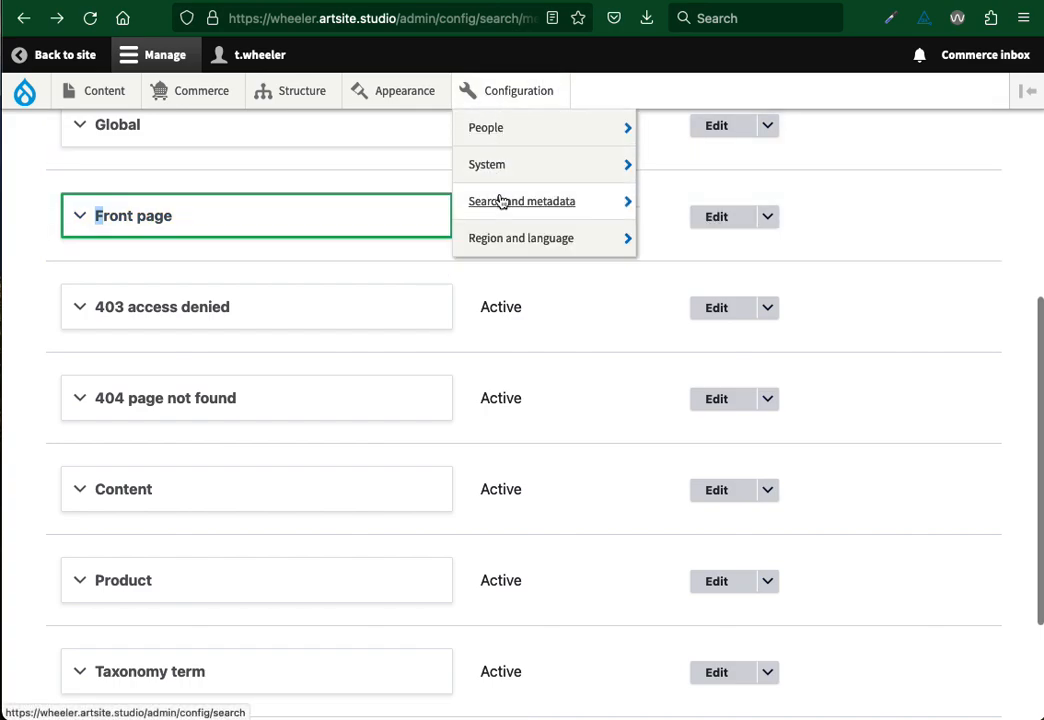
mouse_move(543, 205)
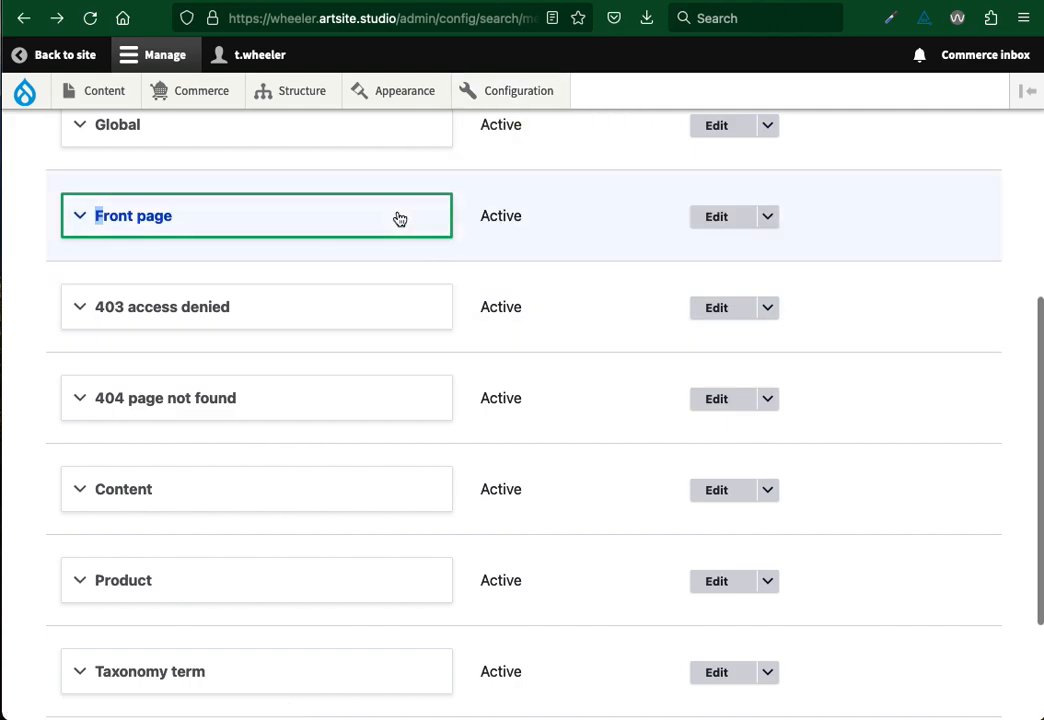
scroll(399, 219, "up", 1)
left_click(730, 250)
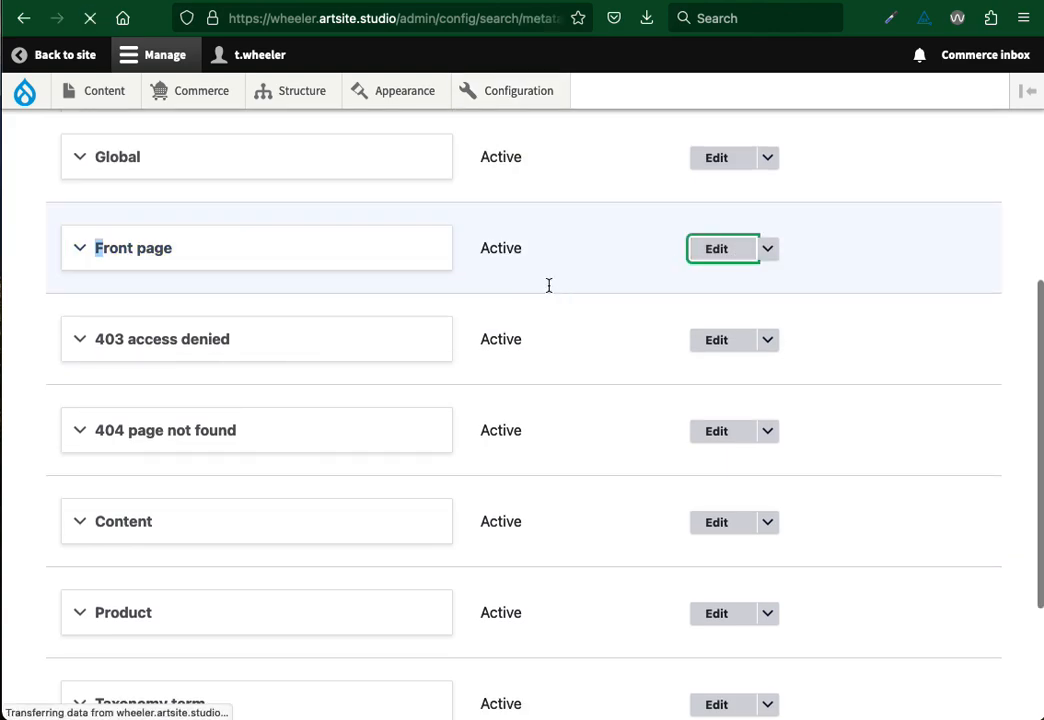
Examine the Page title, Description, Abstract and Keywords fields in the front page's basic tags.
scroll(550, 330, "down", 5)
scroll(550, 330, "down", 1)
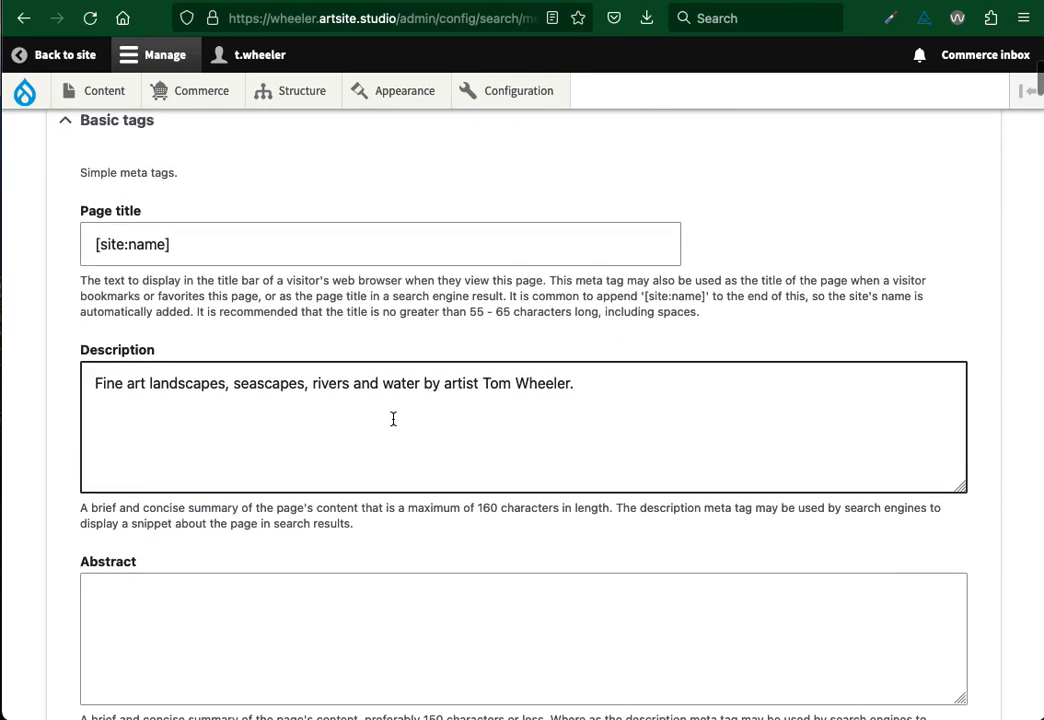
scroll(393, 420, "down", 1)
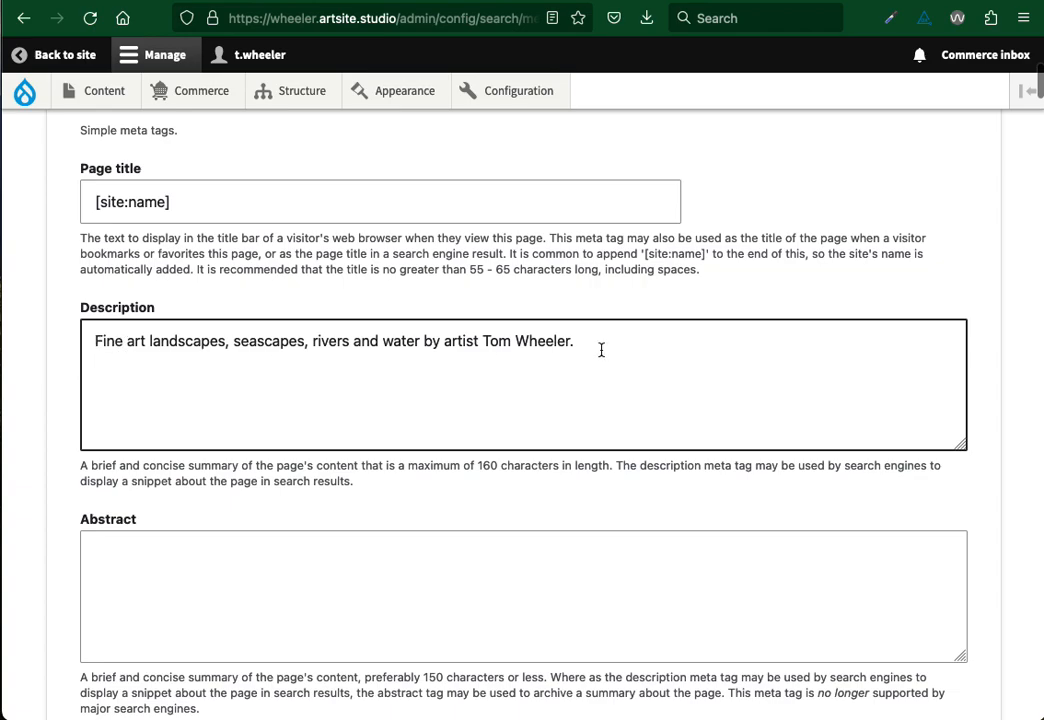
scroll(593, 365, "down", 6)
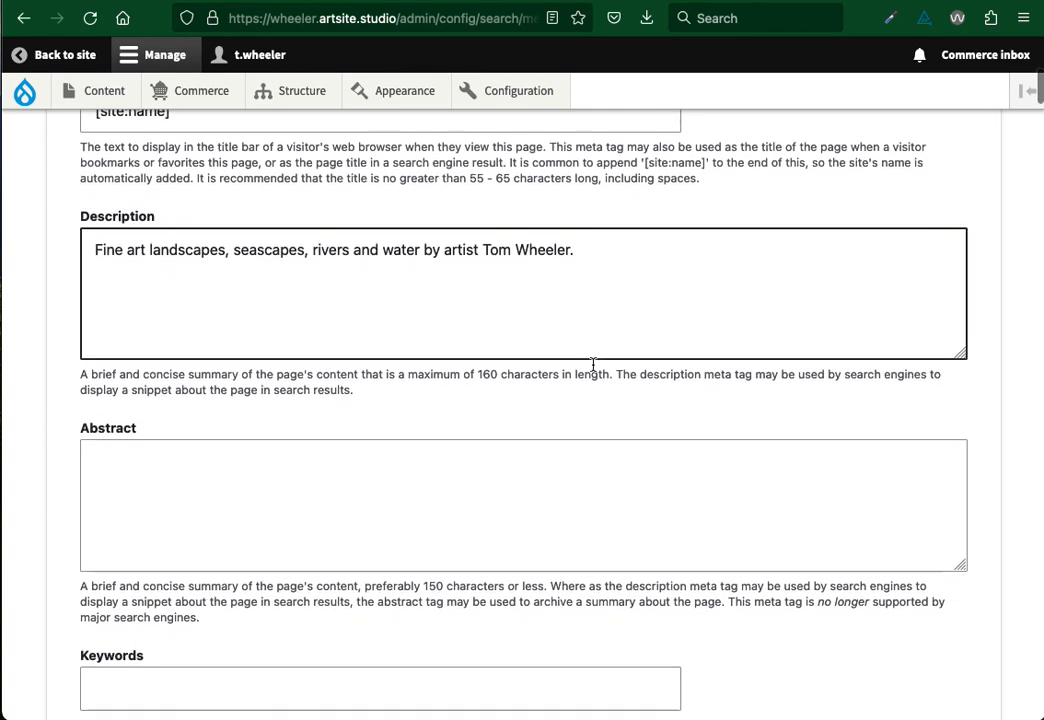
scroll(592, 361, "up", 1)
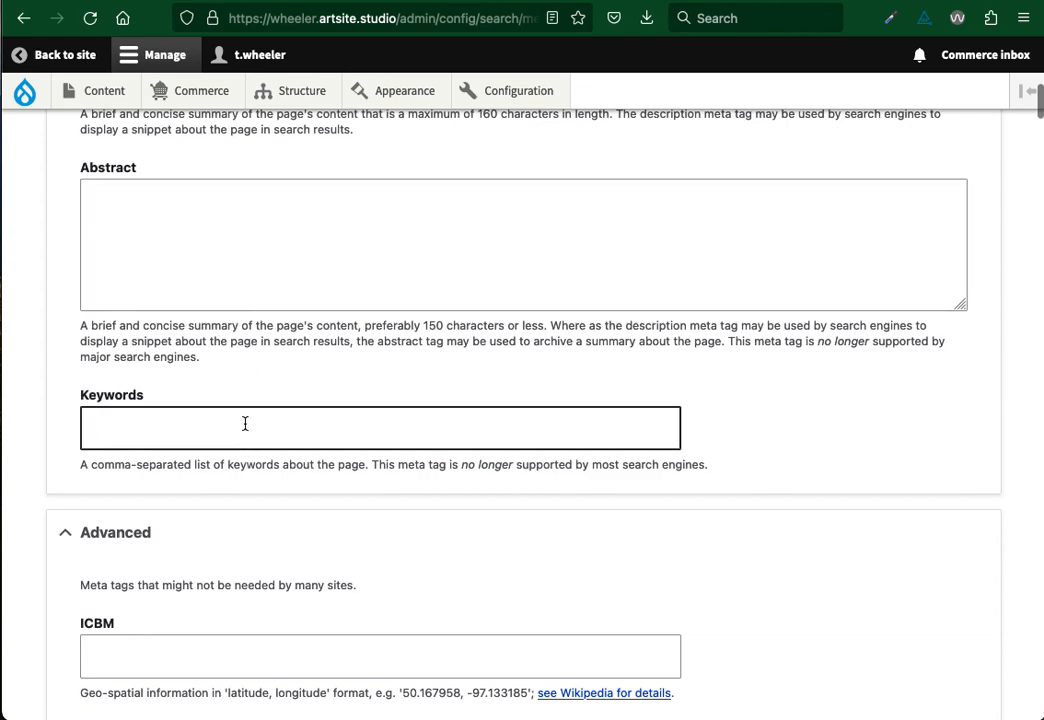
scroll(245, 423, "down", 2)
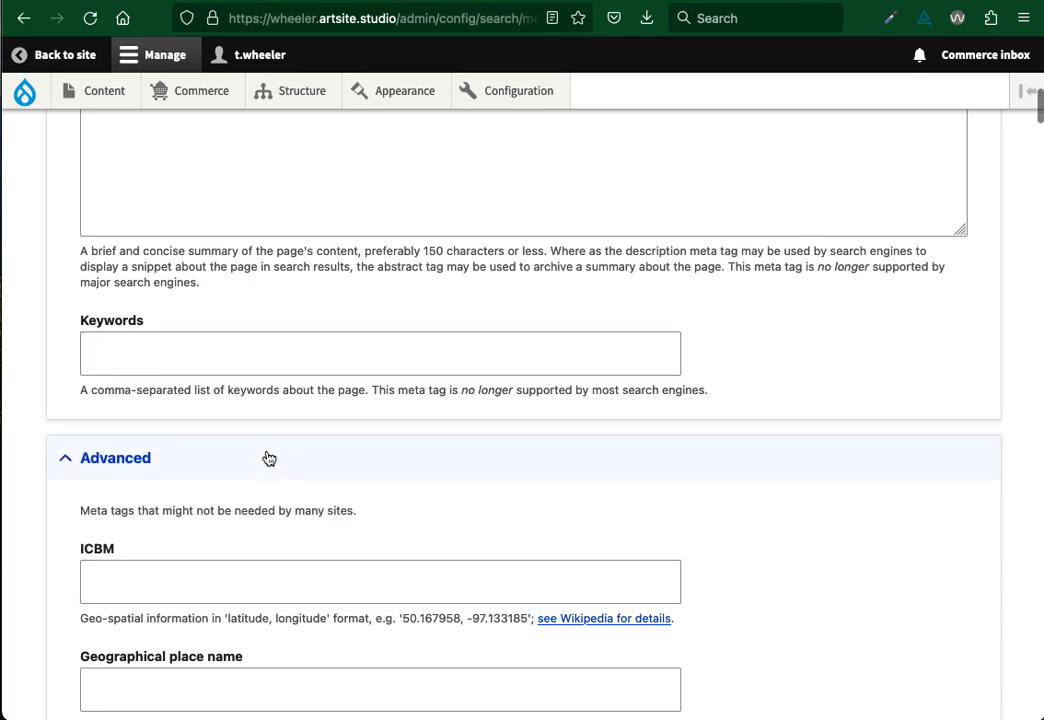
Collapse the Advanced tag section and look over the Open Graph section below it.
scroll(273, 433, "down", 3)
scroll(273, 433, "down", 7)
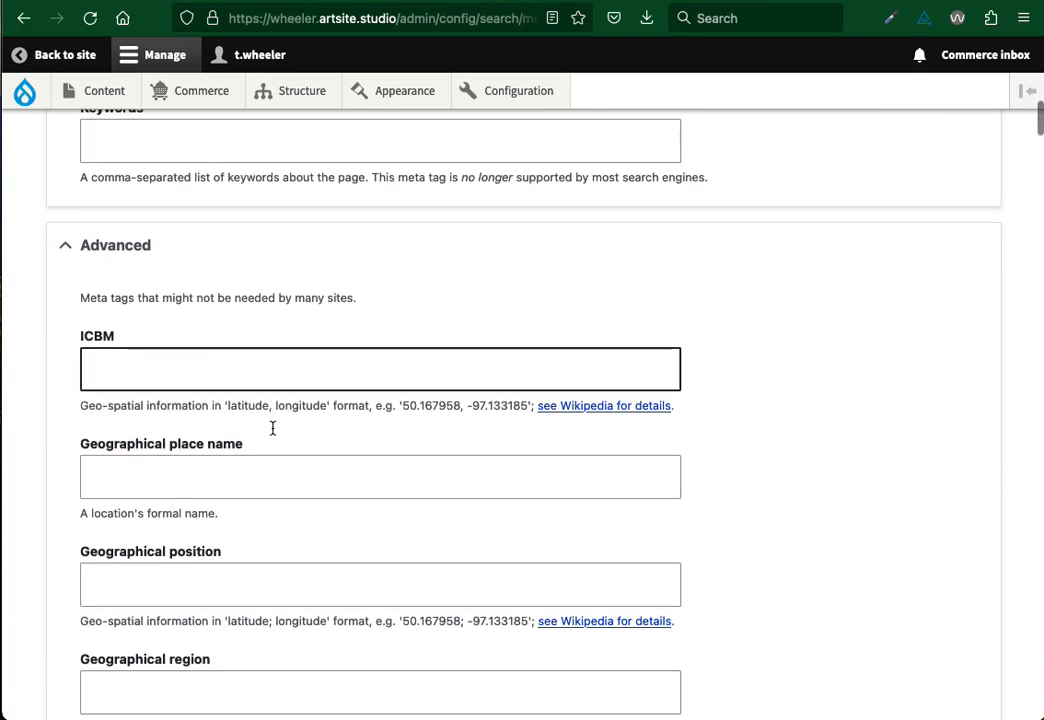
scroll(273, 433, "up", 3)
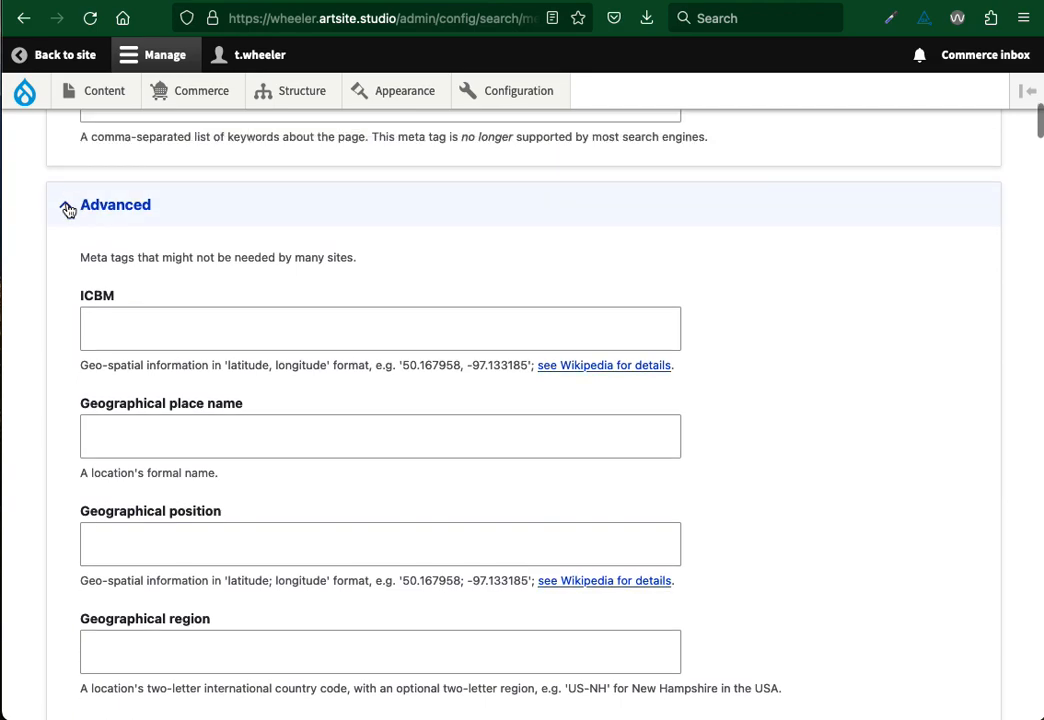
left_click(68, 206)
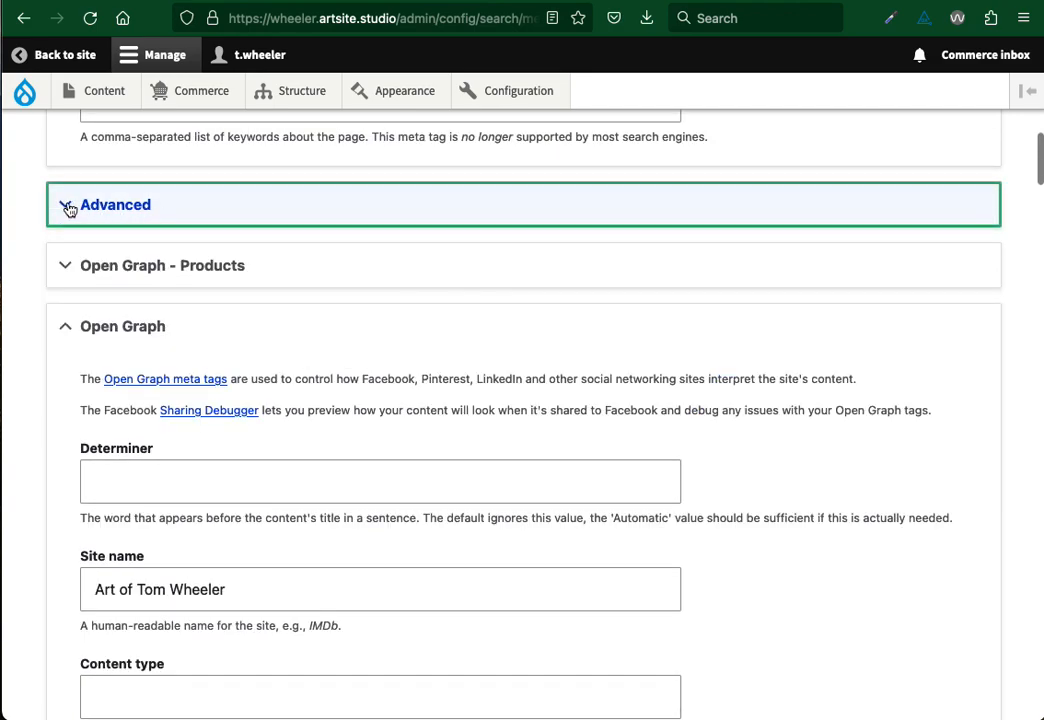
scroll(122, 330, "down", 2)
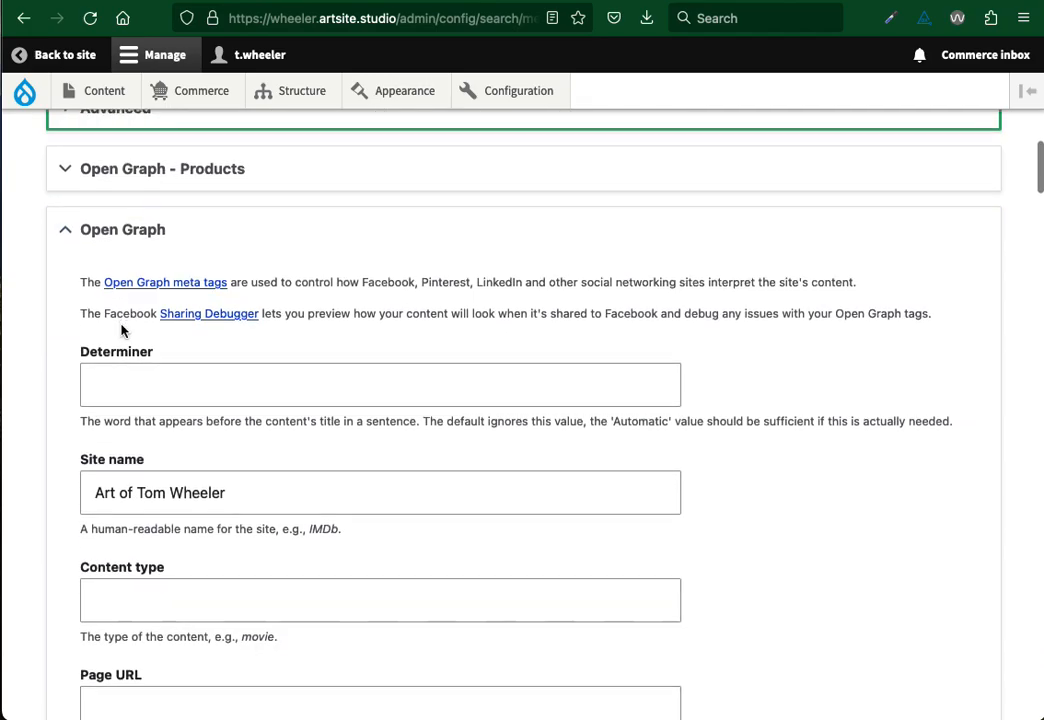
scroll(84, 266, "up", 4)
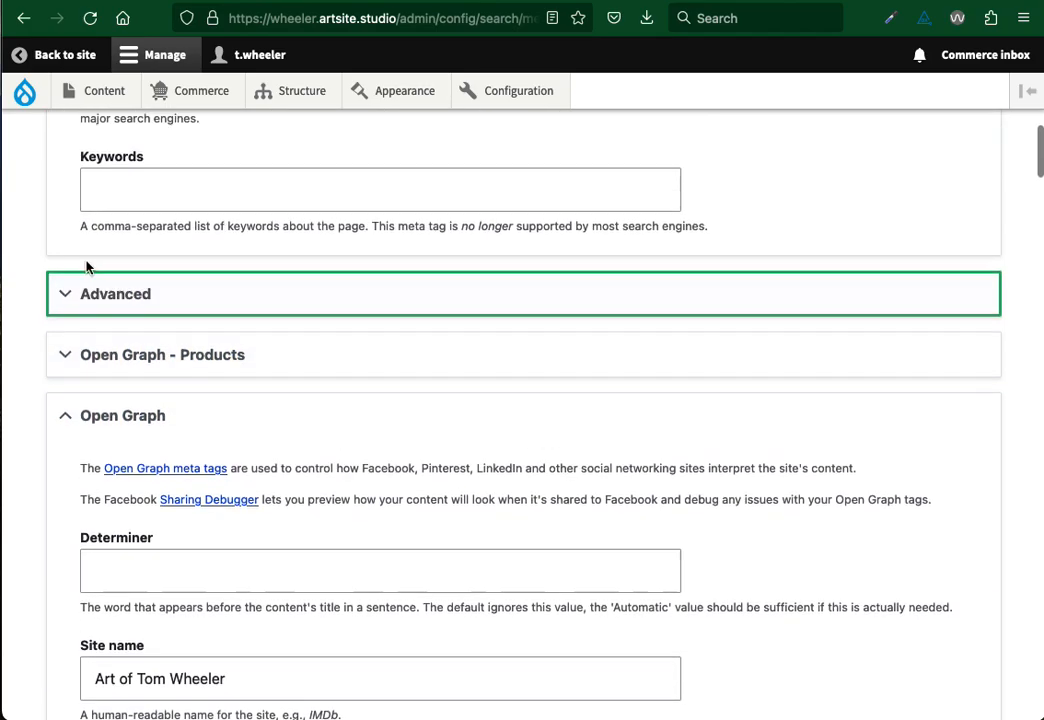
Expand the Advanced section again and examine its Shortlink URL, Canonical URL, Image and Author fields.
left_click(74, 310)
scroll(210, 335, "down", 15)
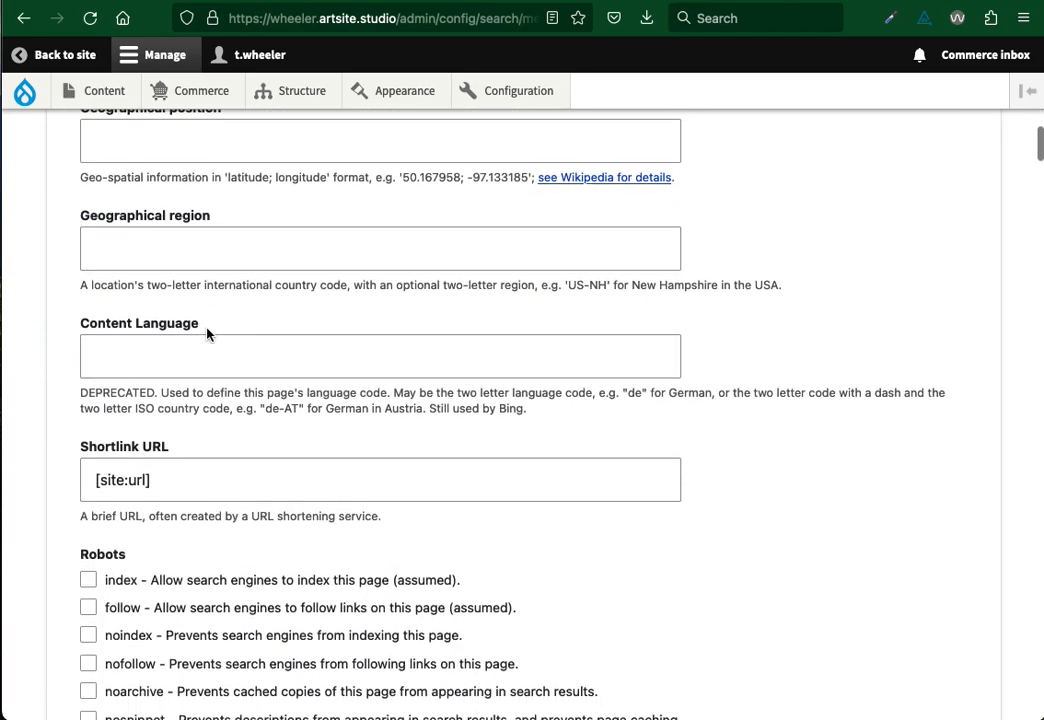
scroll(207, 329, "down", 11)
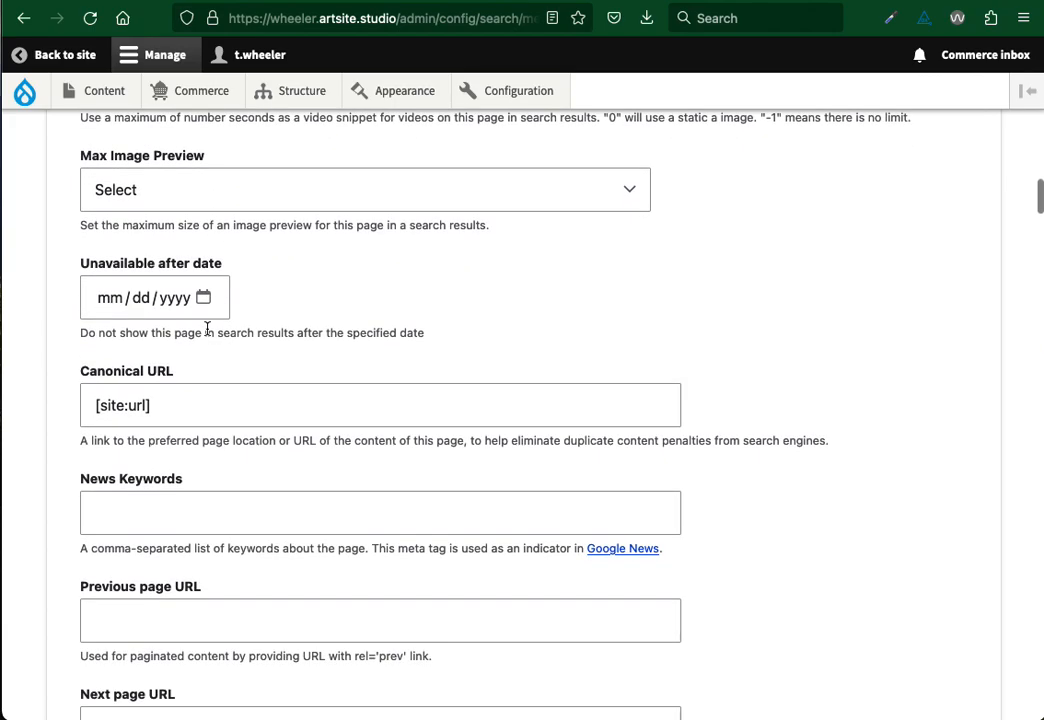
scroll(207, 329, "down", 8)
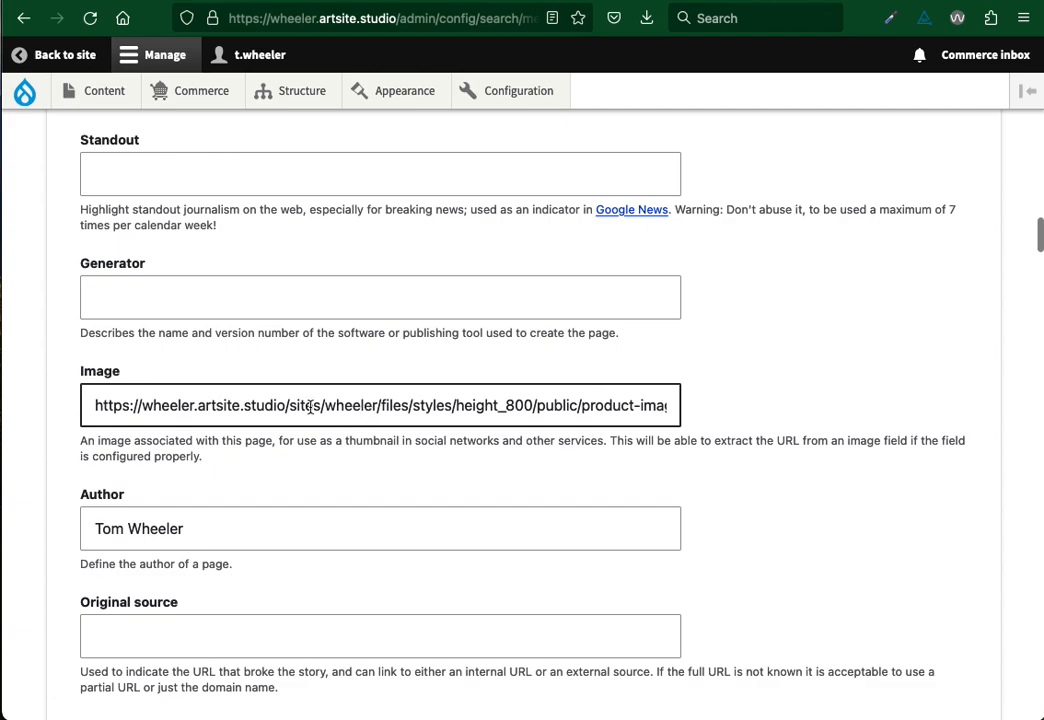
scroll(390, 405, "down", 1)
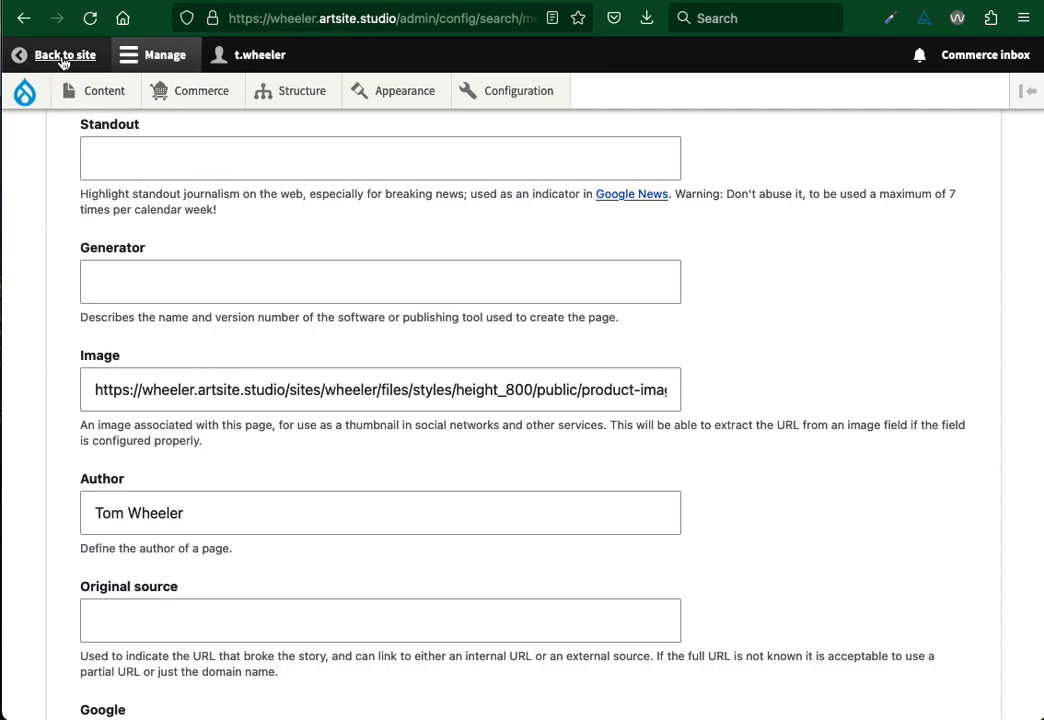
Go back to the public site, open the Evening above Lucia Falls artwork from the gallery and view its painting.
left_click(20, 54)
scroll(354, 343, "down", 10)
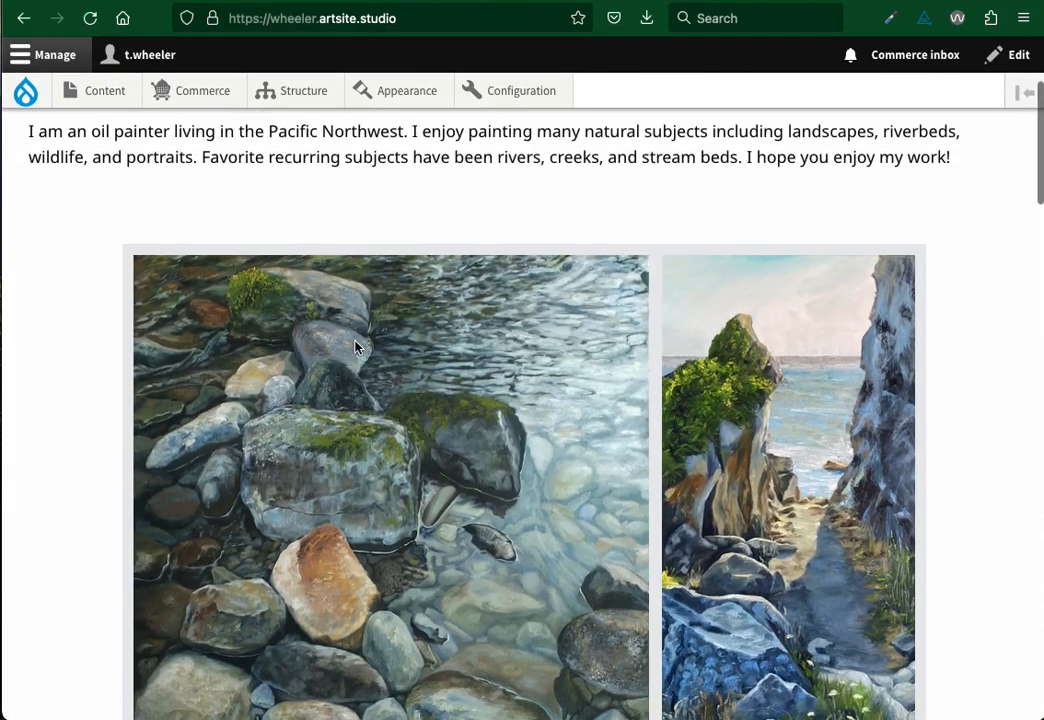
scroll(355, 349, "down", 4)
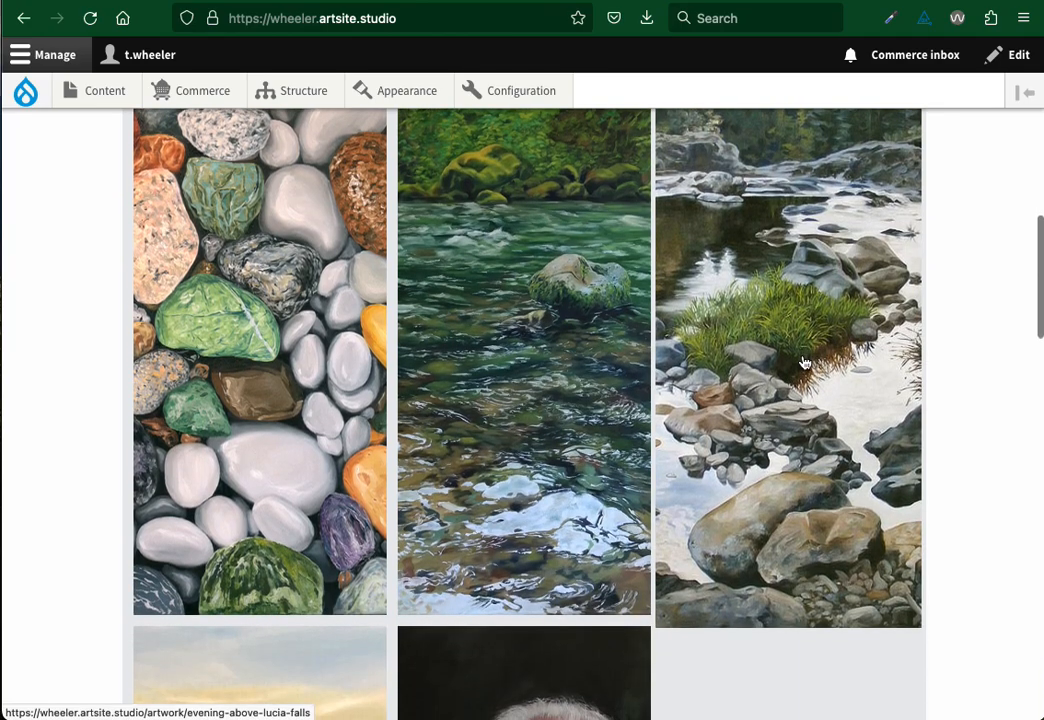
left_click(804, 362)
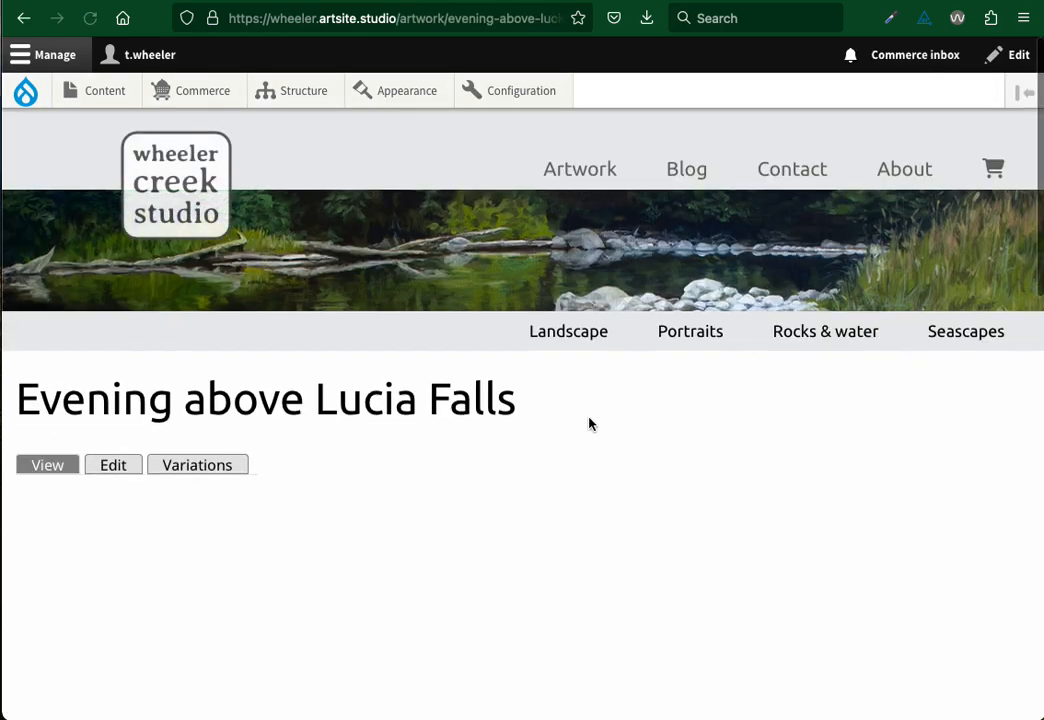
scroll(589, 424, "down", 5)
scroll(589, 424, "down", 3)
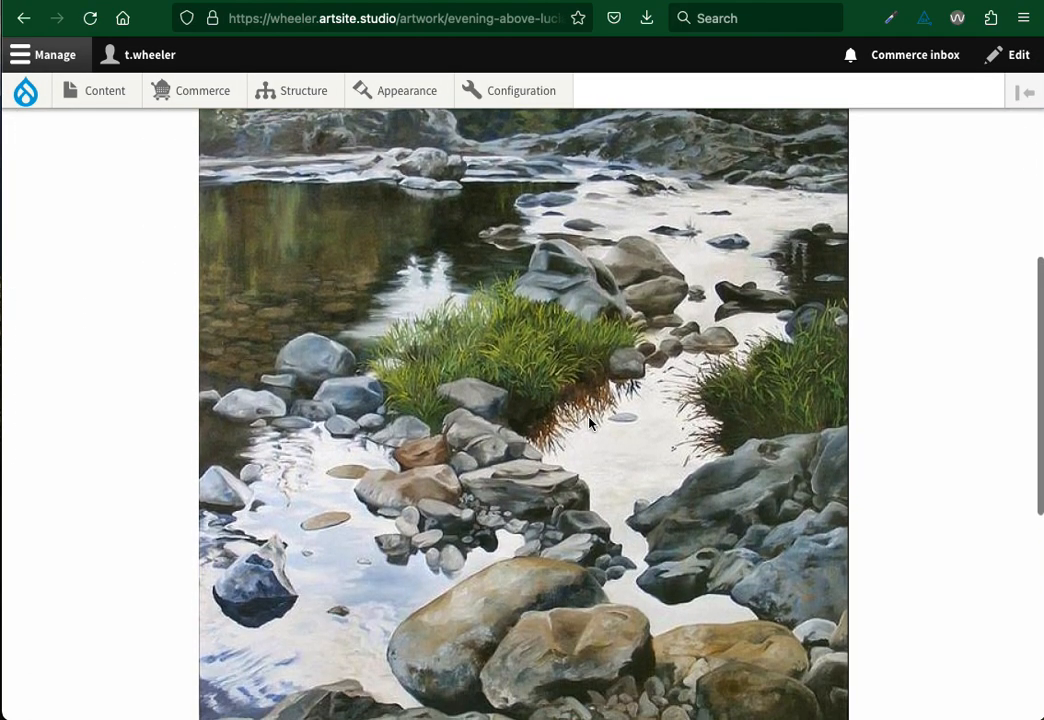
Copy the image link of the Evening above Lucia Falls painting from its artwork page.
scroll(565, 407, "down", 2)
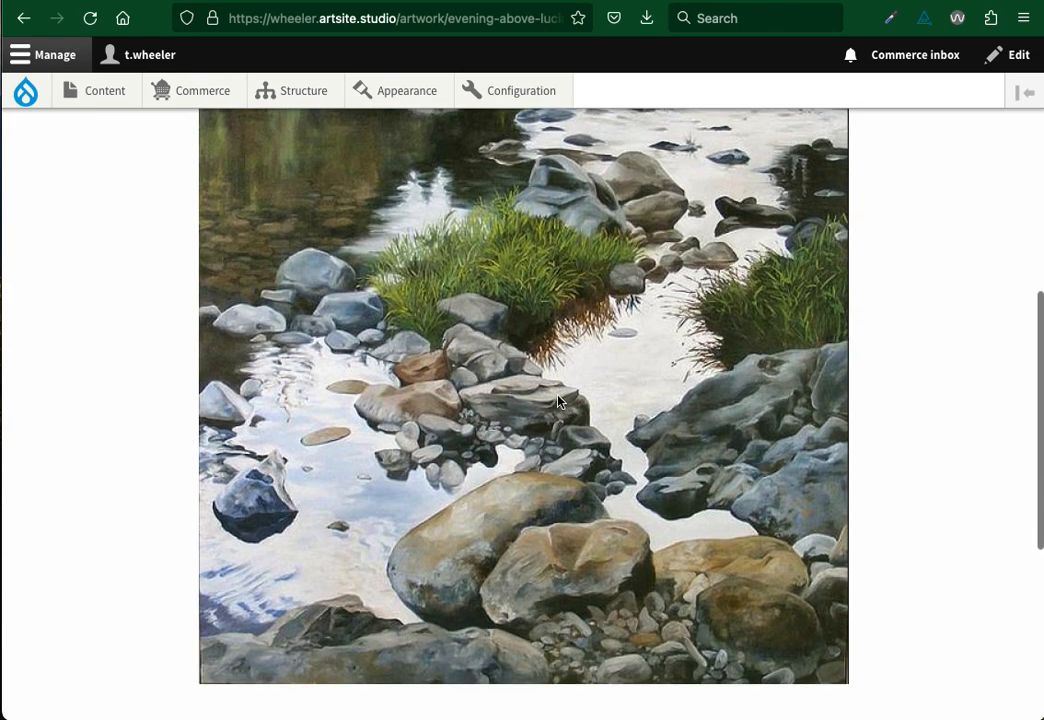
scroll(502, 342, "up", 3)
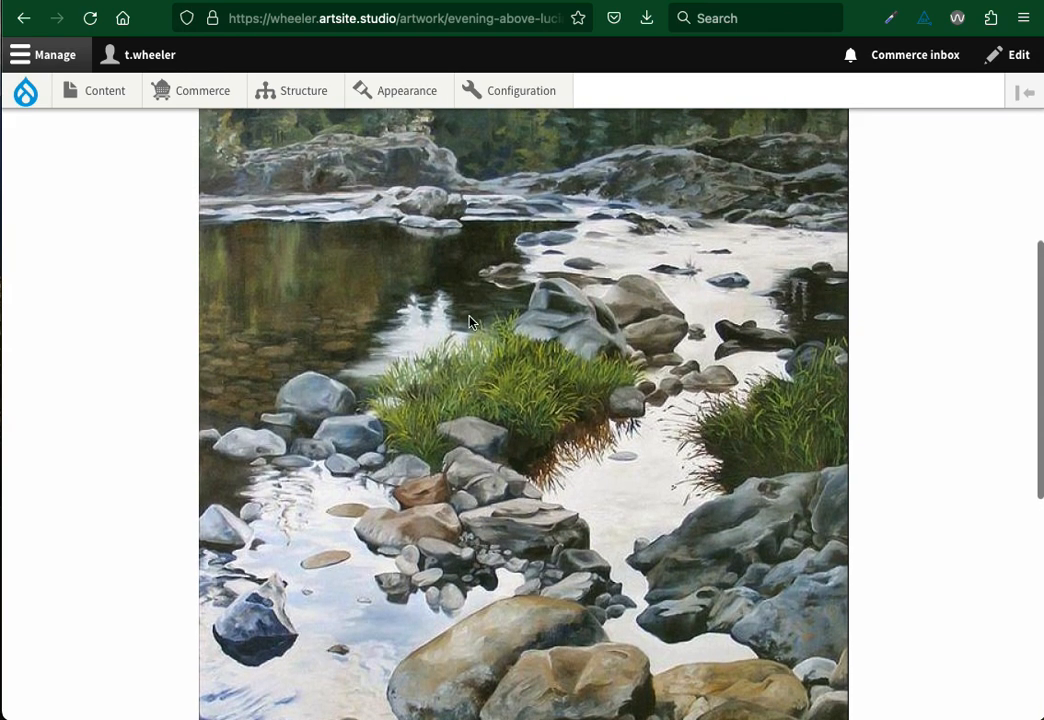
right_click(470, 320)
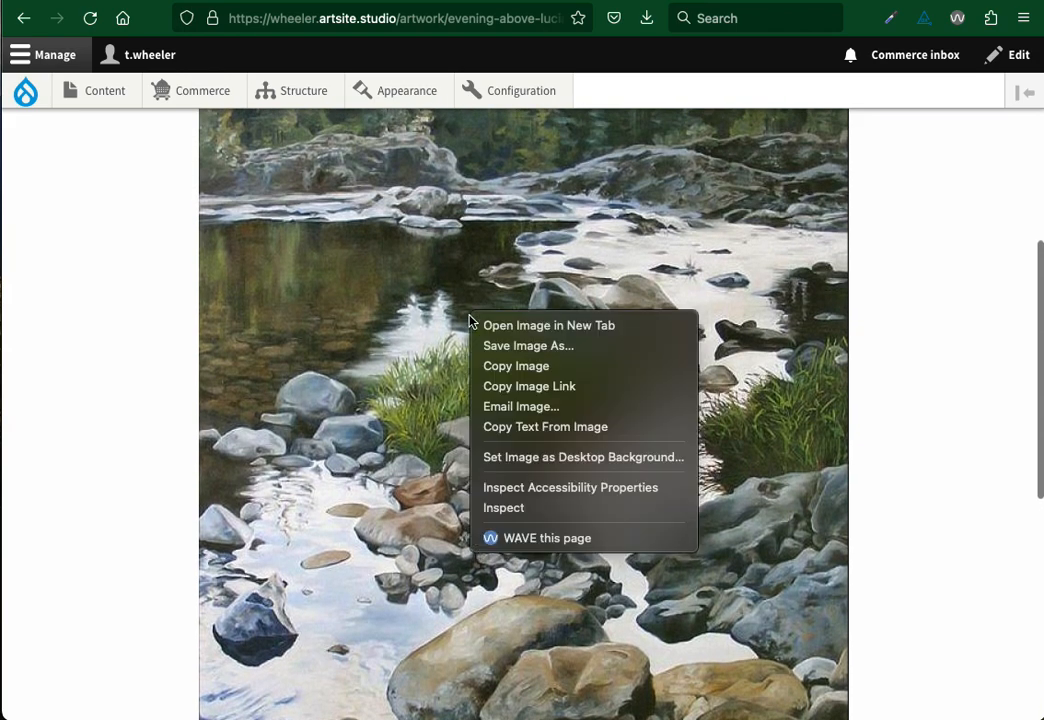
left_click(557, 390)
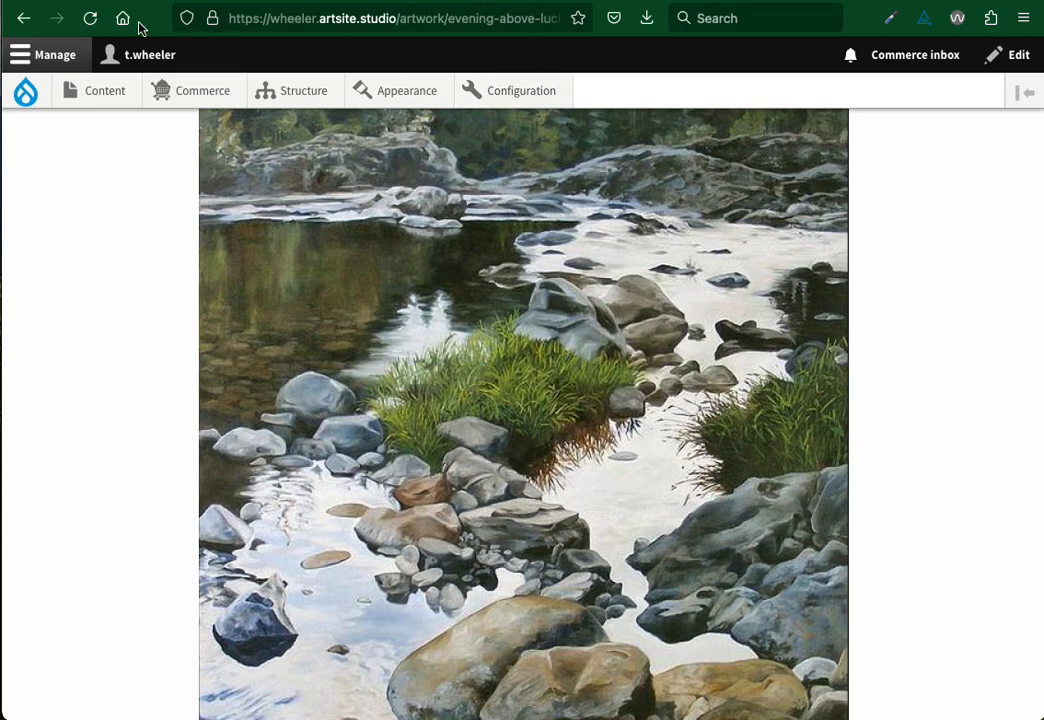
Go back to the front page's meta tag form and examine the full URL in the advanced Image field.
left_click(22, 20)
left_click(24, 22)
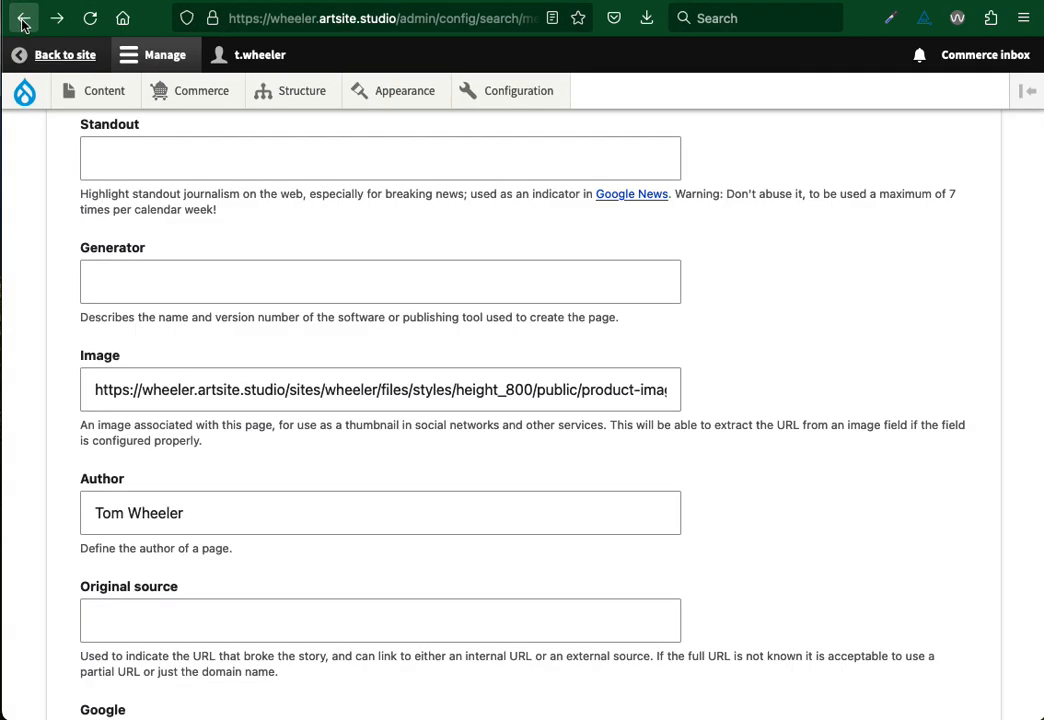
scroll(578, 393, "right", 5)
scroll(583, 392, "left", 5)
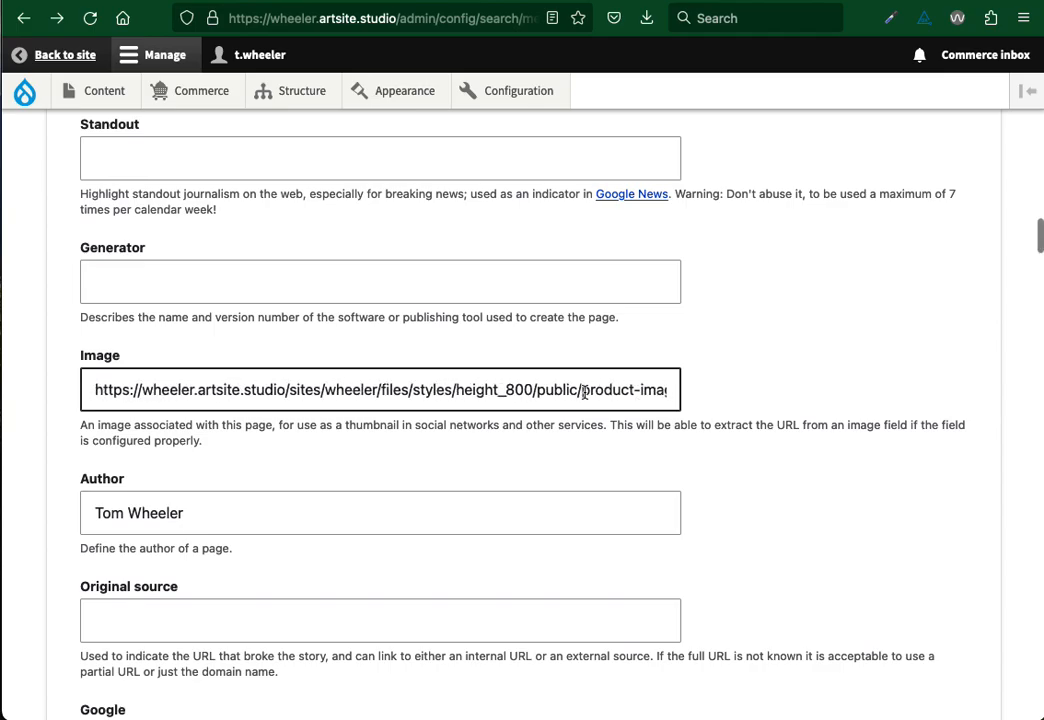
Look through the remaining advanced fields, from Author to Pragma, down to the start of the Open Graph section.
scroll(517, 416, "down", 5)
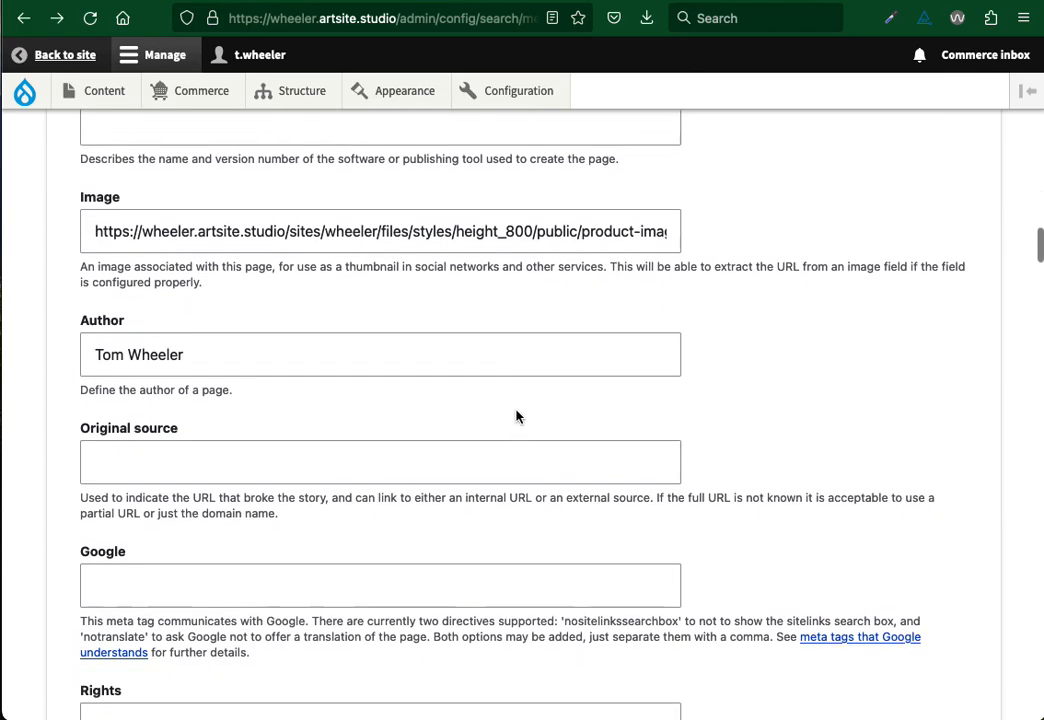
scroll(517, 416, "down", 10)
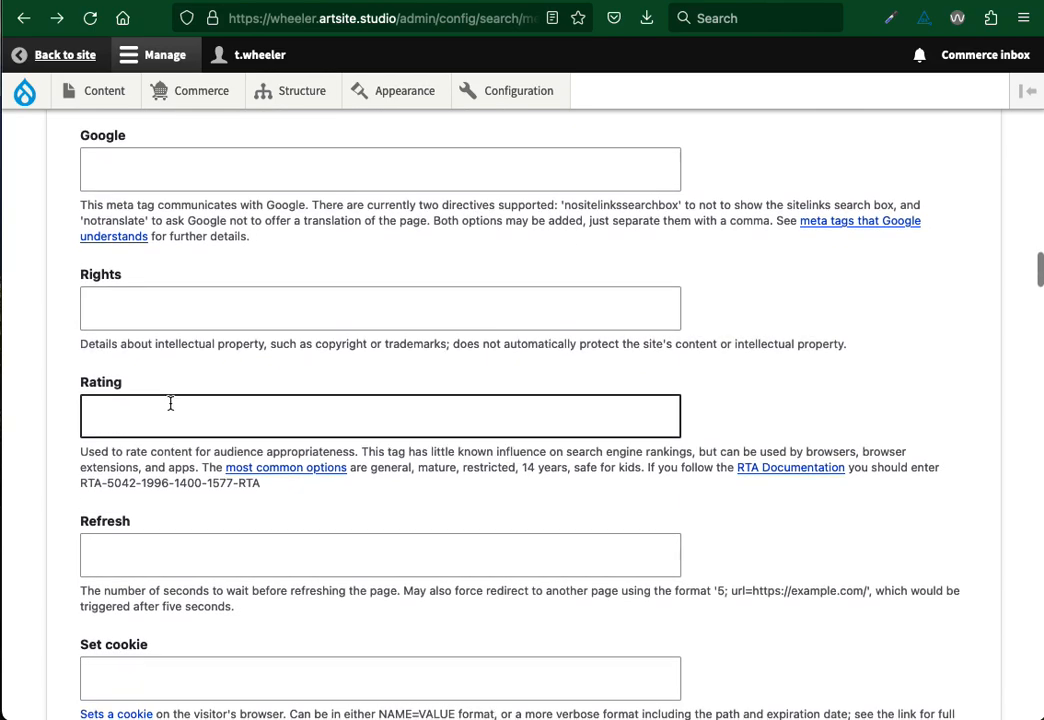
scroll(169, 403, "down", 7)
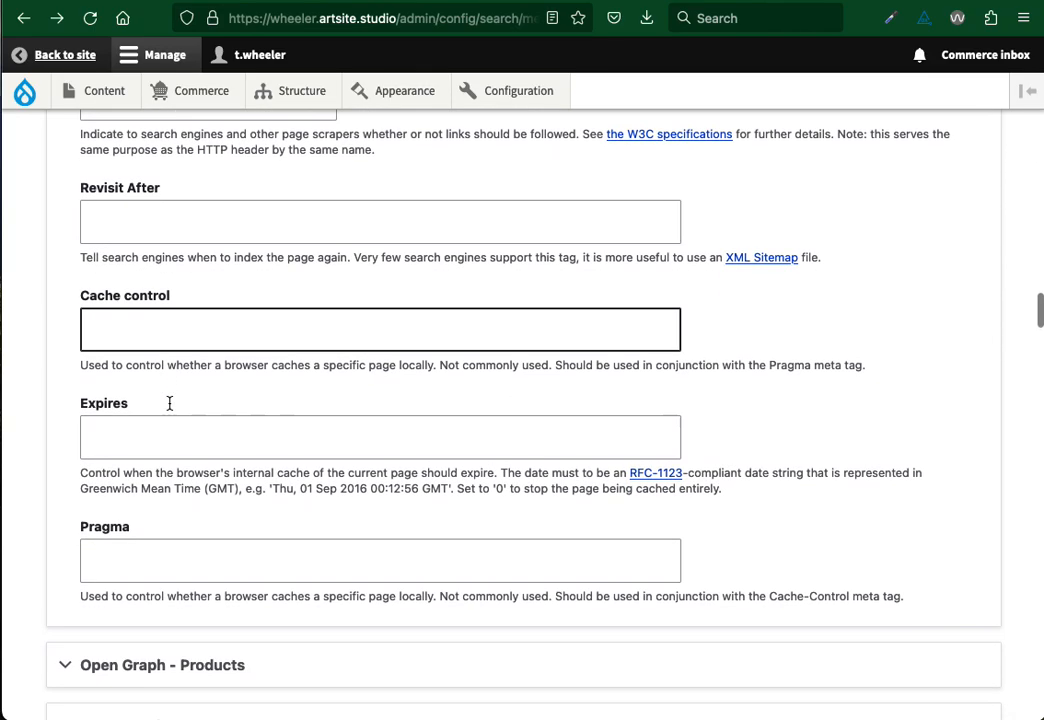
scroll(169, 403, "down", 5)
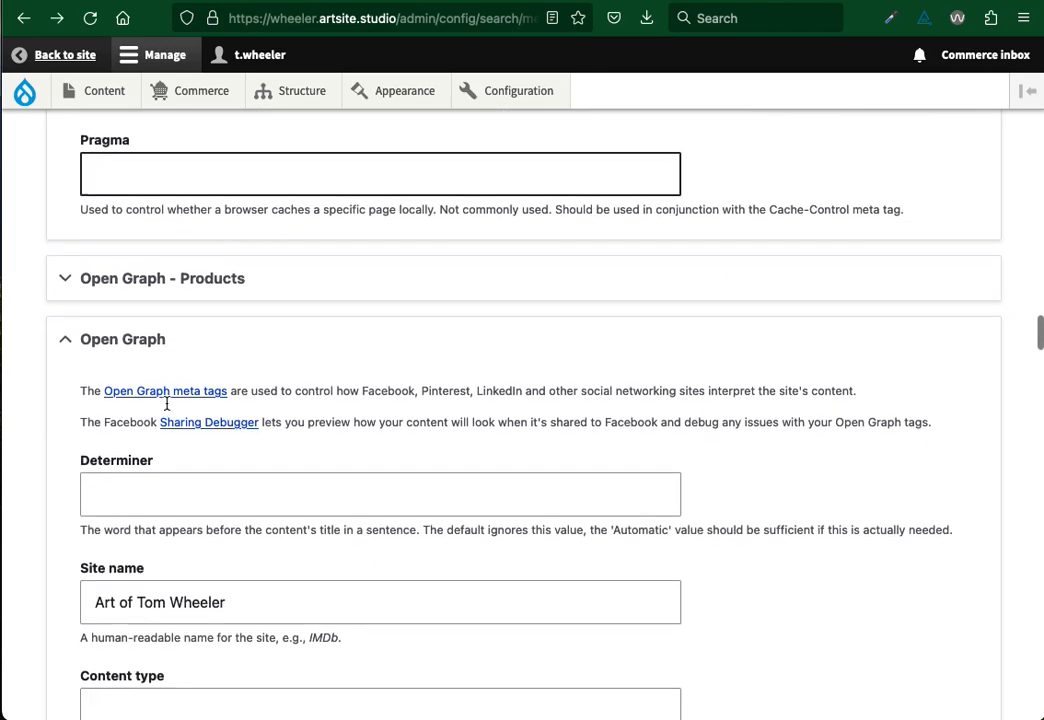
scroll(72, 436, "down", 1)
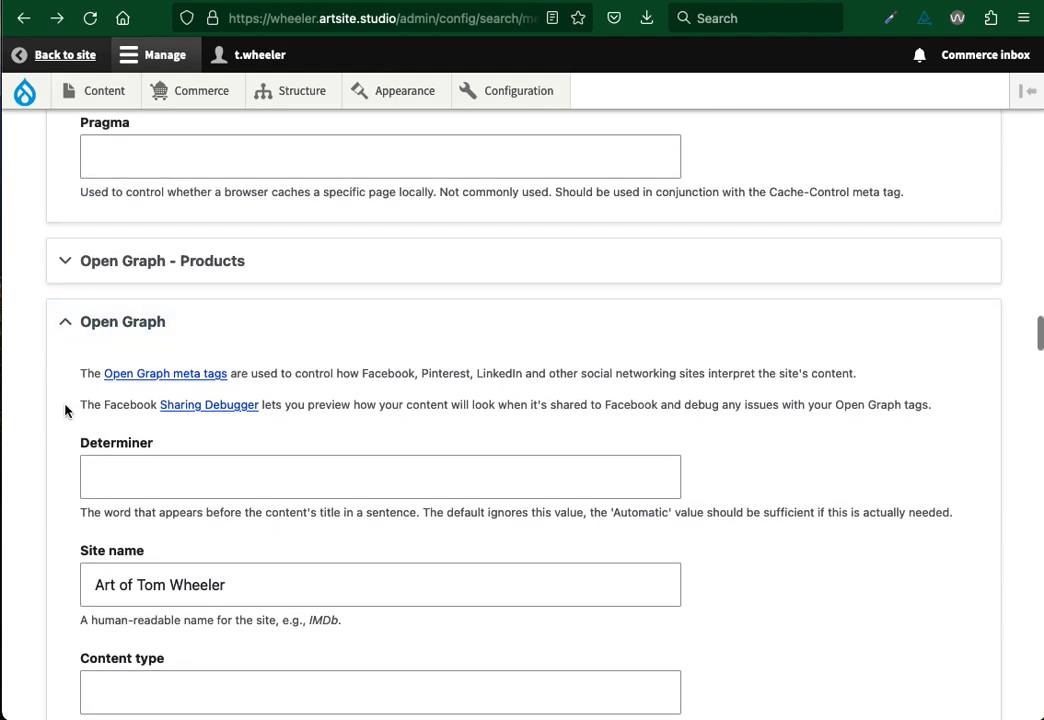
Examine the Site name, Content type and Page URL fields in the Open Graph section.
scroll(65, 410, "down", 3)
scroll(65, 410, "down", 2)
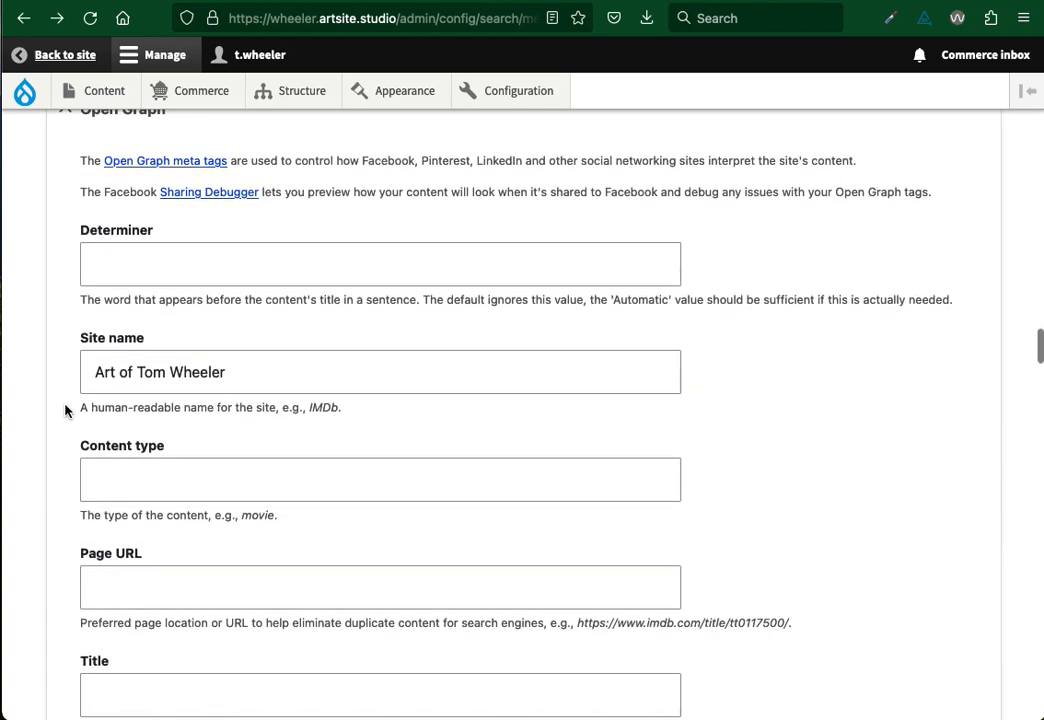
scroll(65, 410, "down", 1)
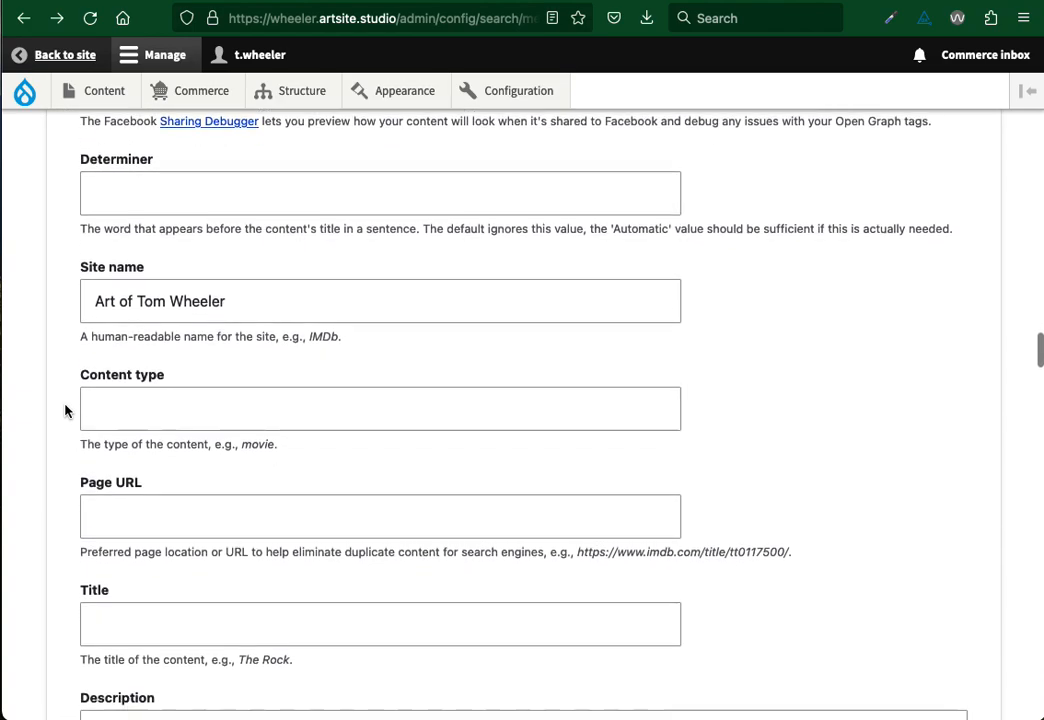
scroll(64, 412, "up", 1)
left_click(93, 303)
left_click(242, 420)
scroll(242, 424, "down", 2)
left_click(242, 424)
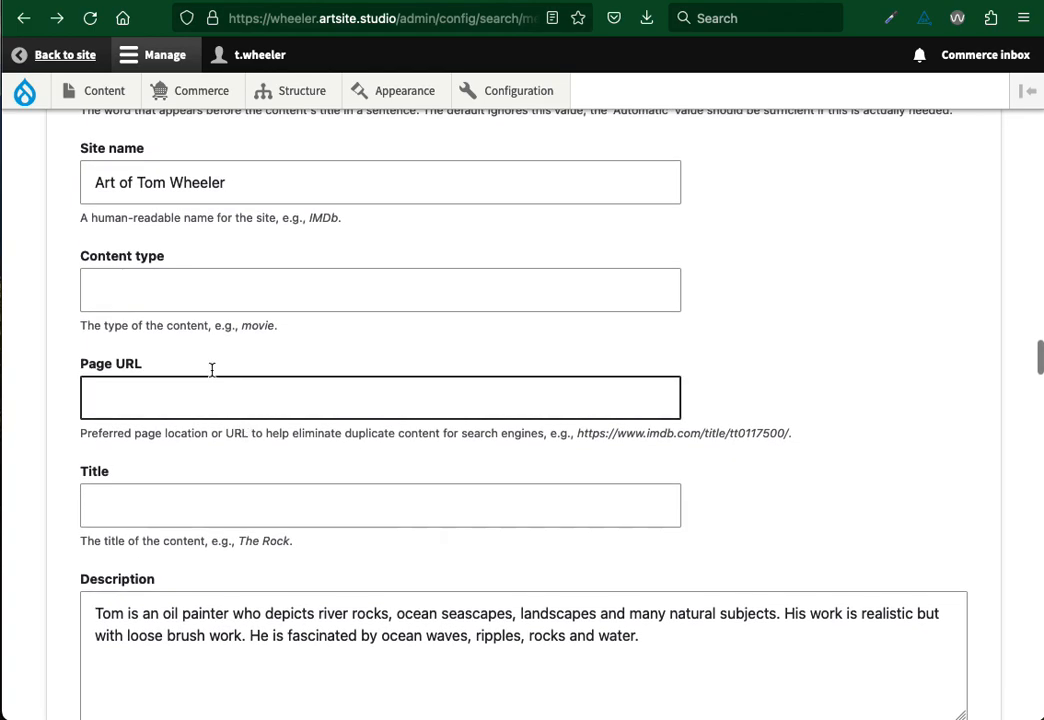
Examine the Open Graph Title, Description and Image fields, including the image size guidance.
scroll(149, 394, "down", 2)
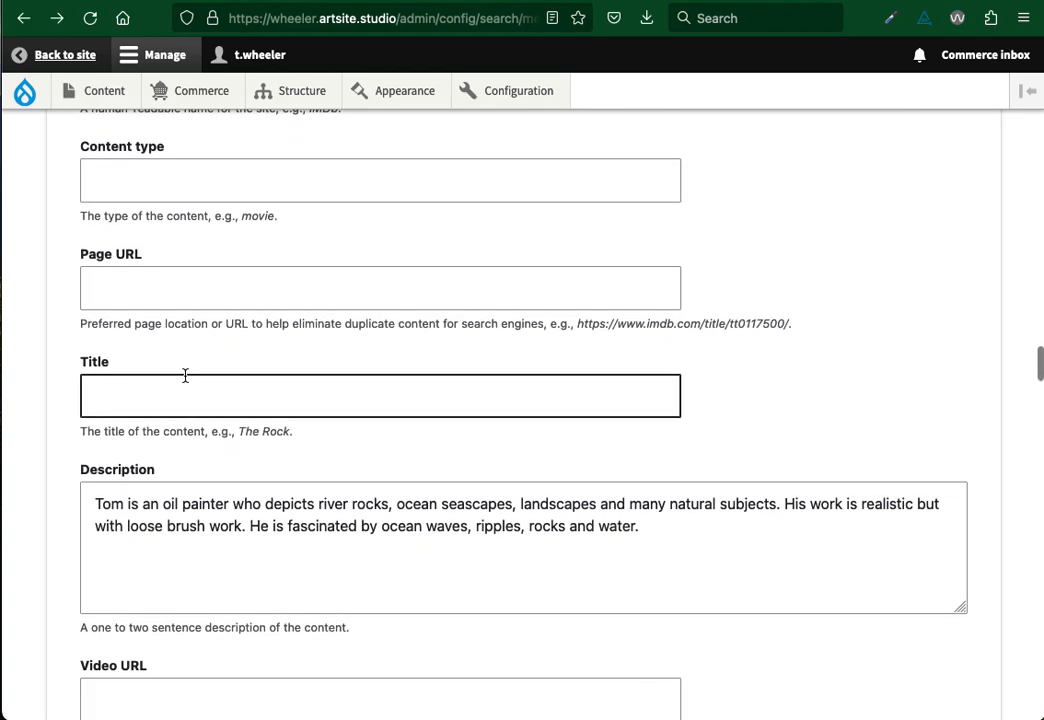
scroll(200, 490, "down", 2)
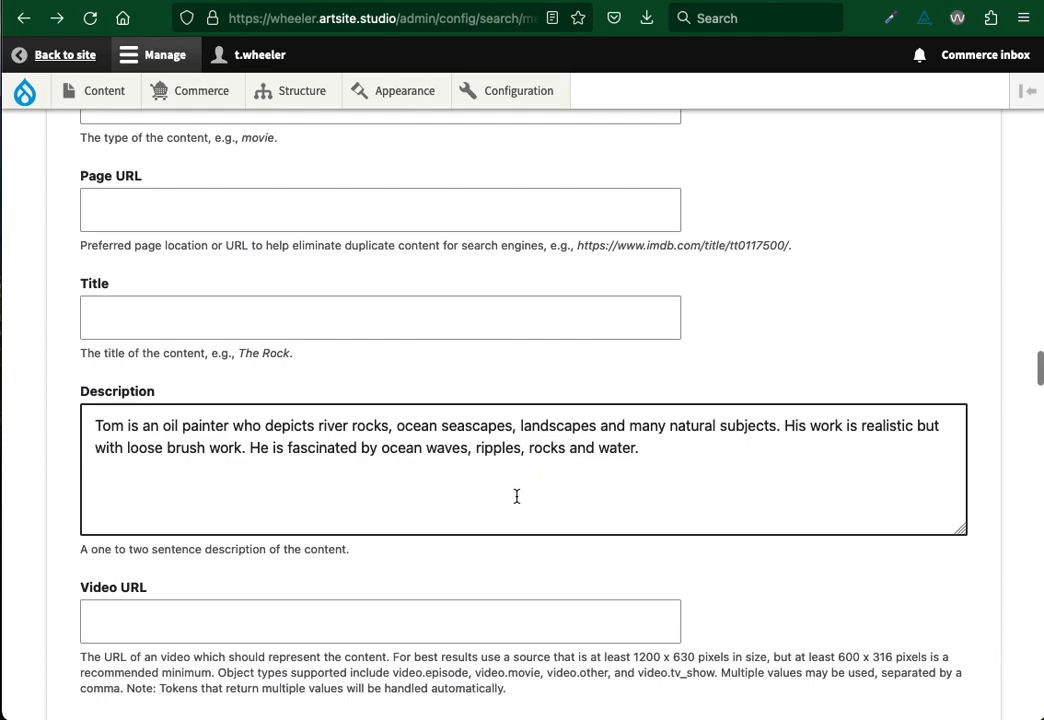
scroll(465, 484, "down", 6)
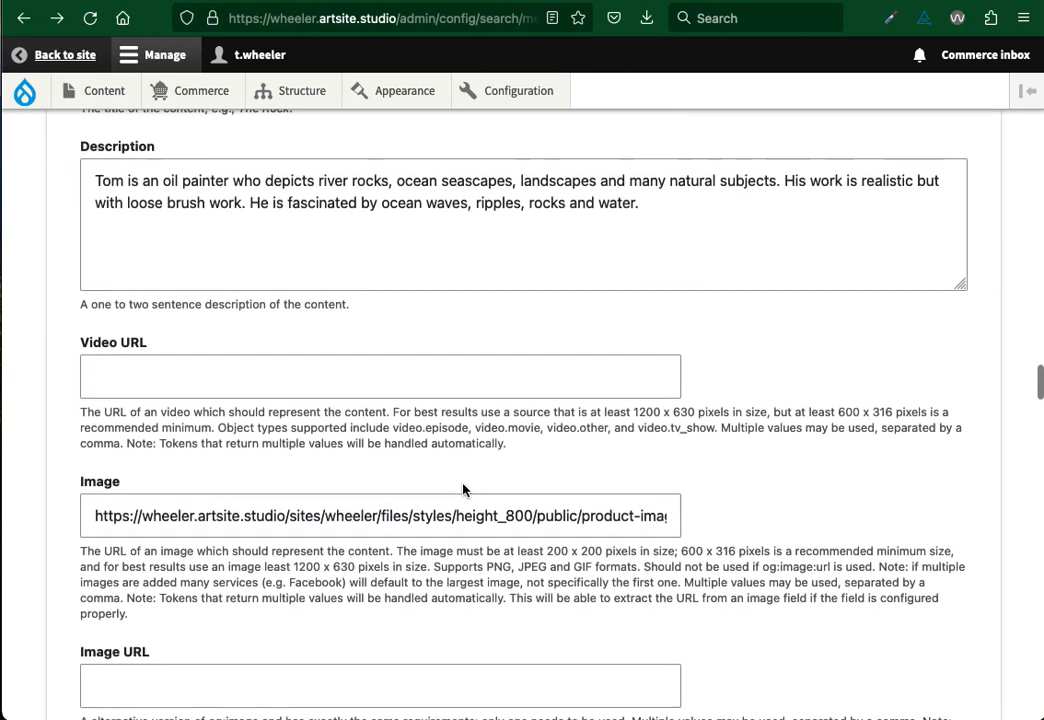
scroll(289, 468, "down", 1)
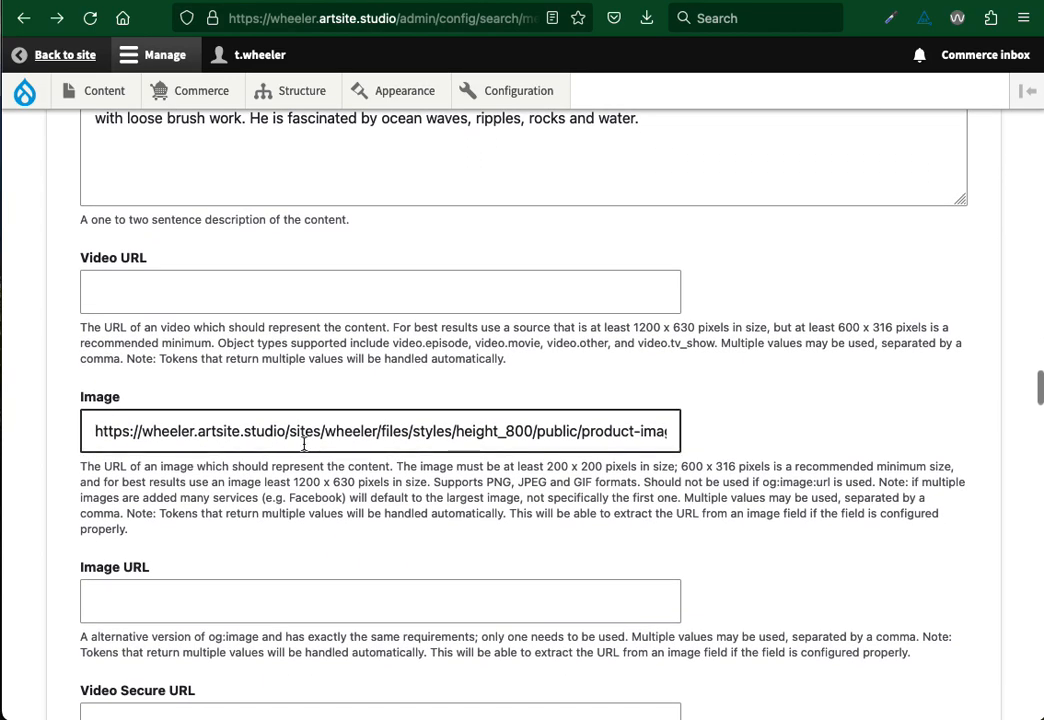
scroll(325, 452, "down", 2)
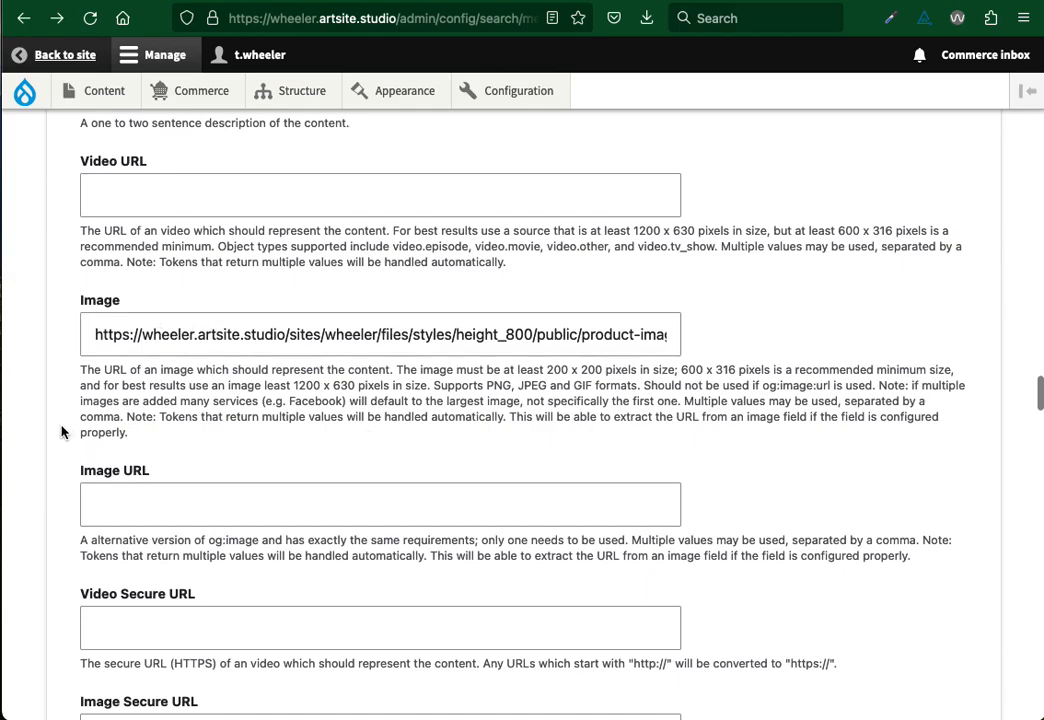
Save the front page's meta tag configuration.
scroll(61, 431, "down", 10)
scroll(61, 431, "down", 18)
scroll(61, 431, "down", 20)
scroll(61, 431, "down", 18)
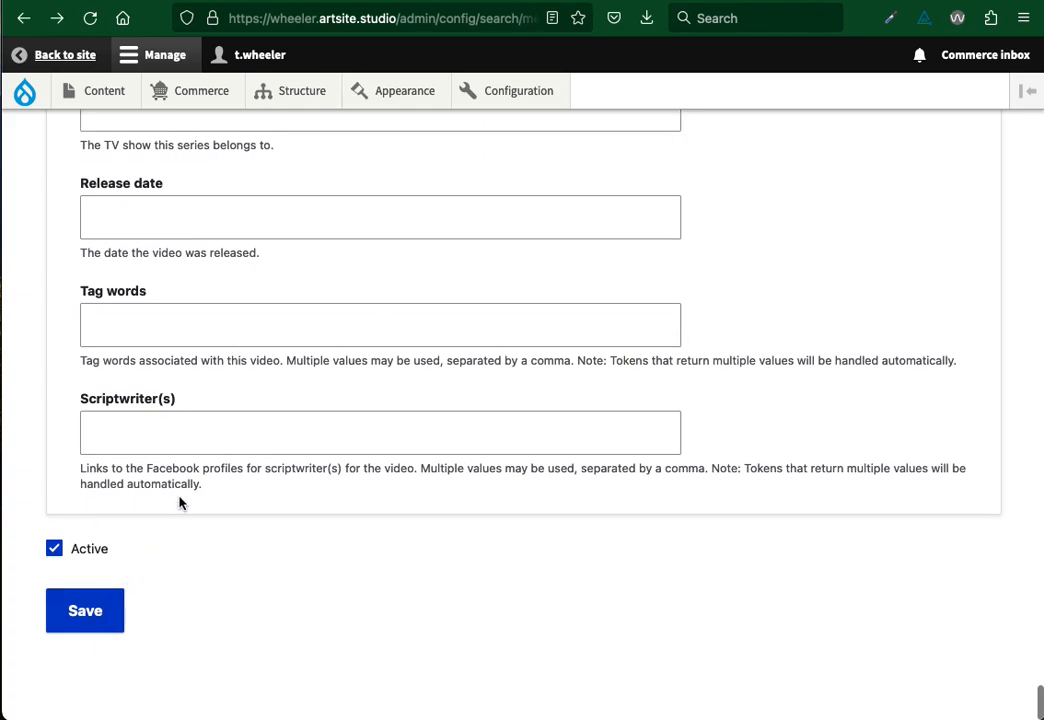
left_click(87, 612)
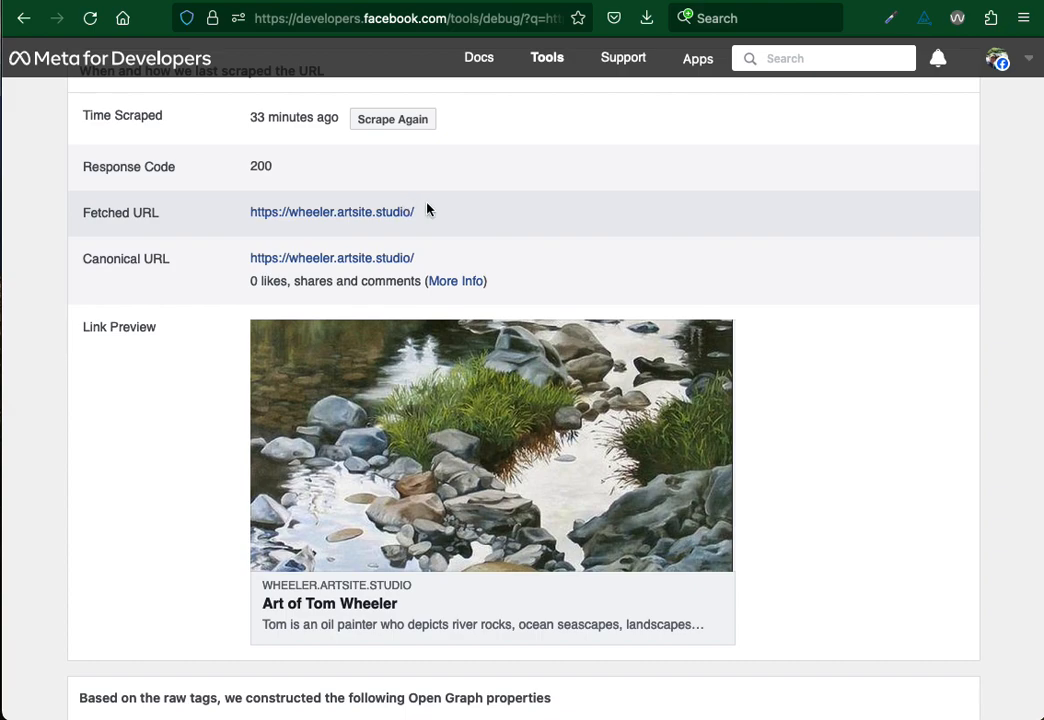
Switch to Meta's Sharing Debugger and scrape the site's front page URL again.
scroll(557, 212, "up", 3)
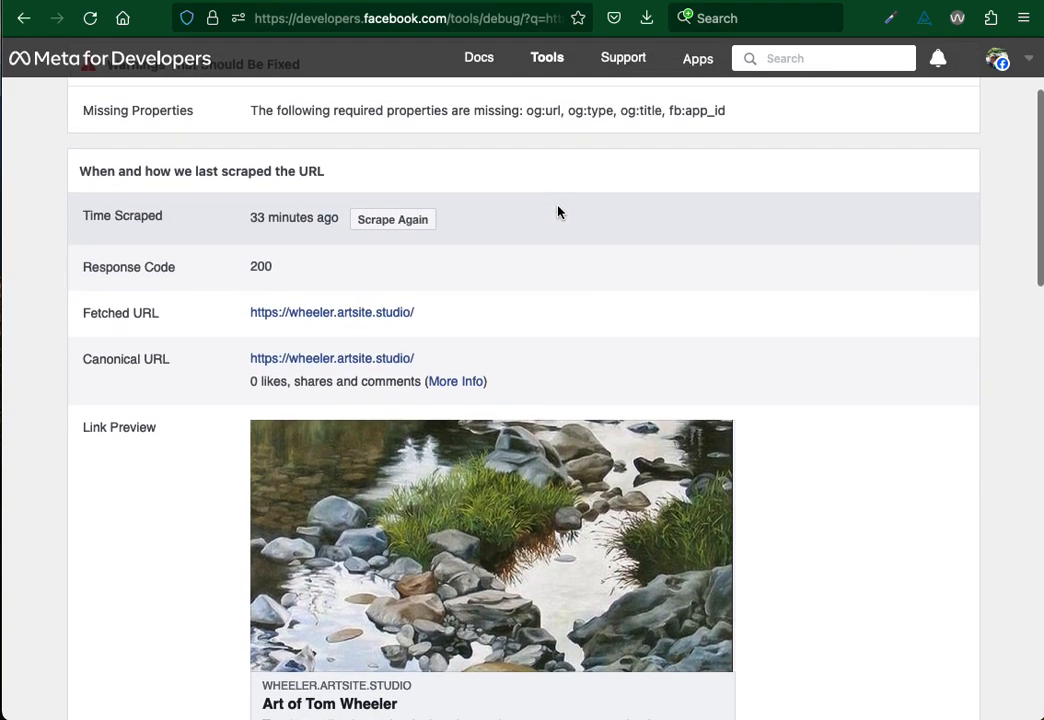
scroll(383, 108, "up", 1)
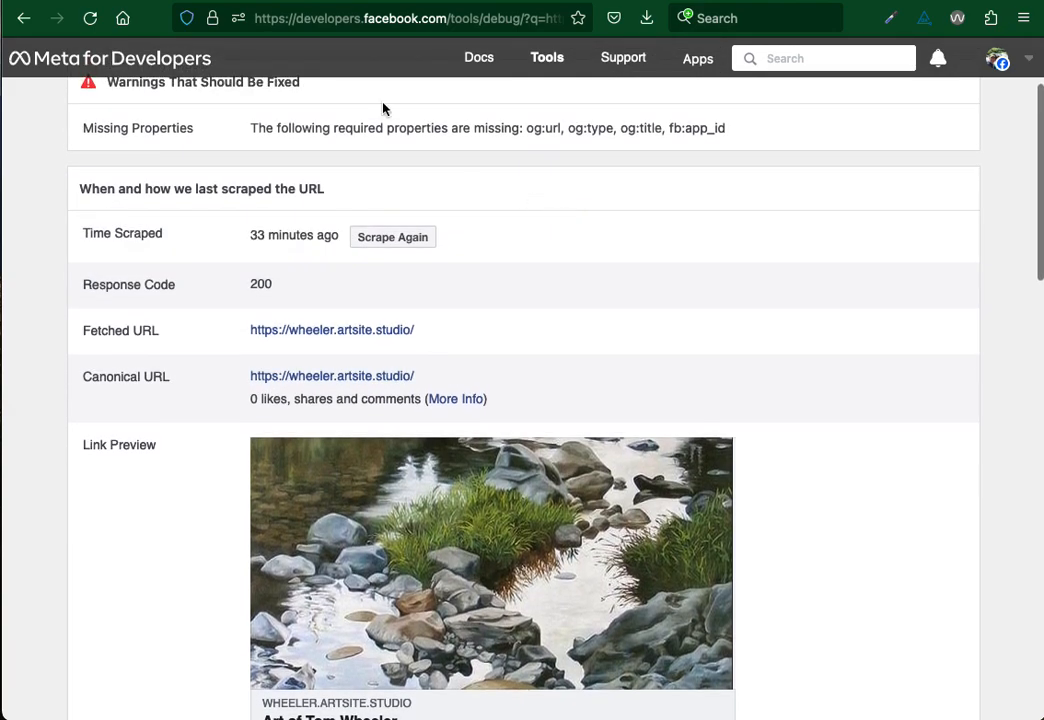
left_click(419, 241)
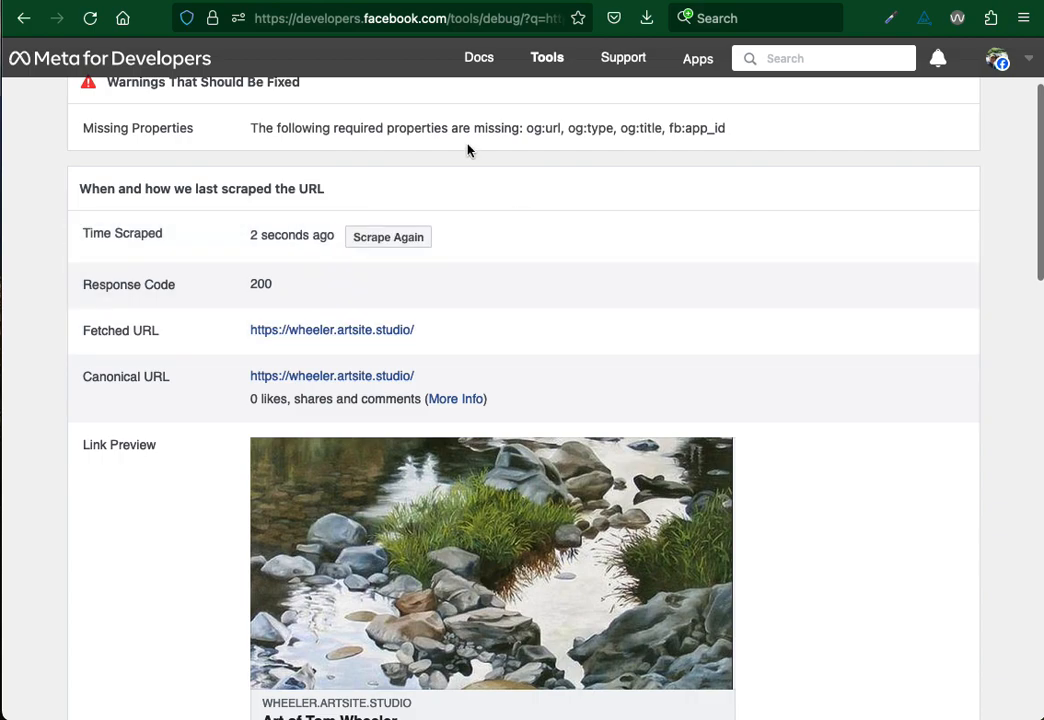
Return to the site's Metatag defaults page and display the options for flushing the caches, including the render cache.
key("ctrl+Tab")
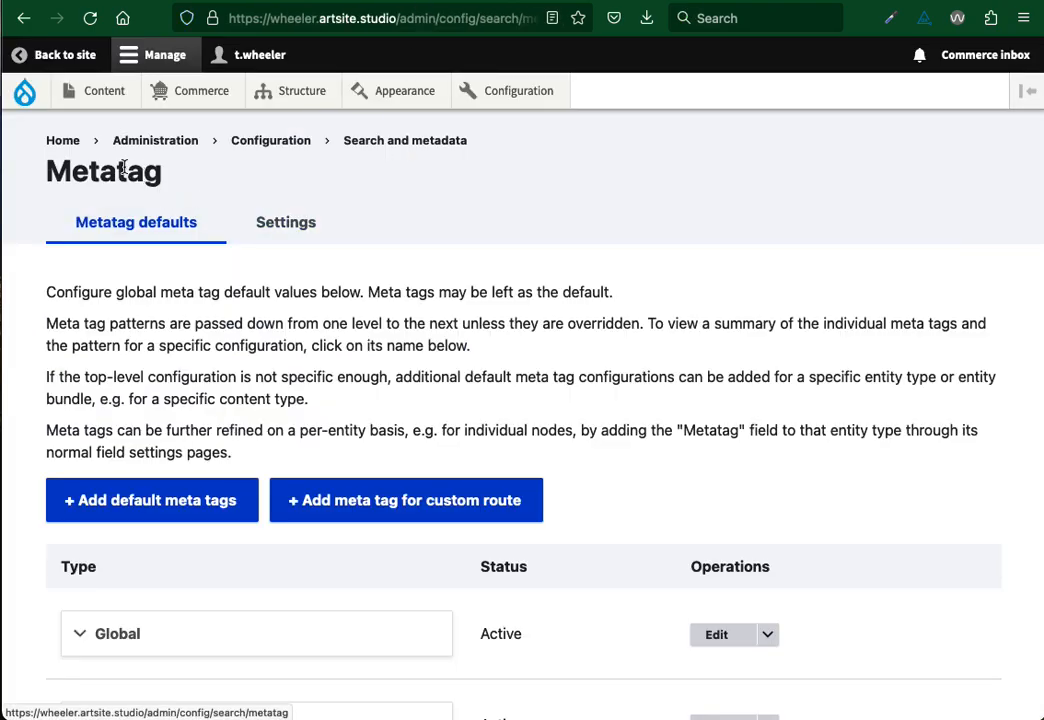
mouse_move(33, 101)
mouse_move(33, 133)
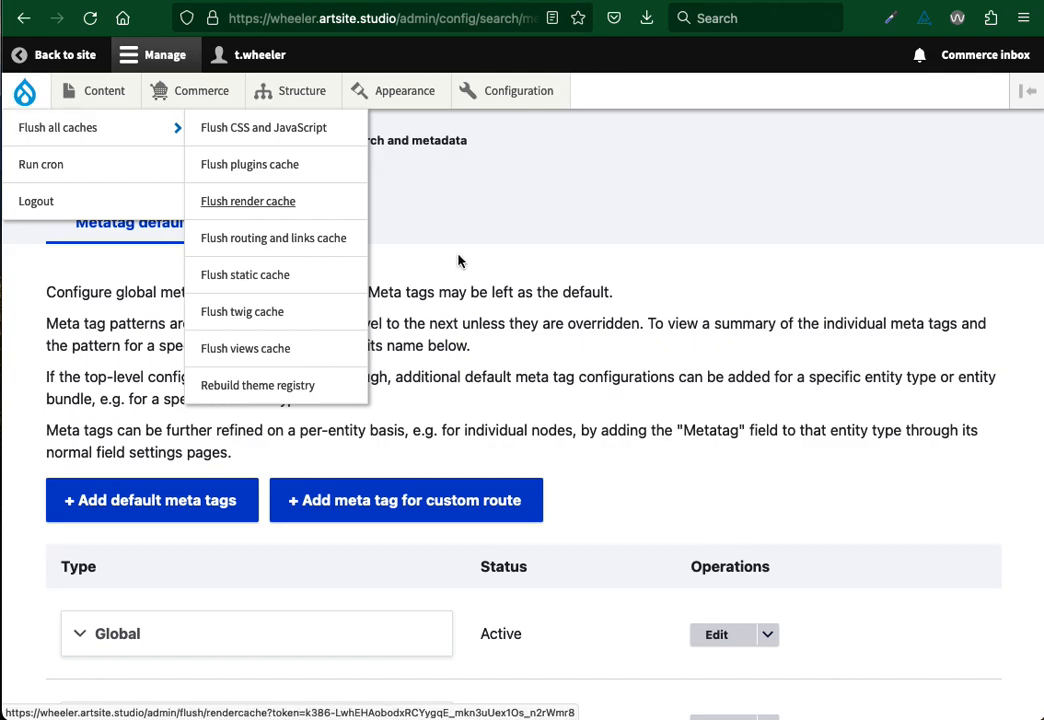
Expand the Product entry in the Metatag defaults and examine its description, image, site name and title tokens.
scroll(404, 290, "down", 5)
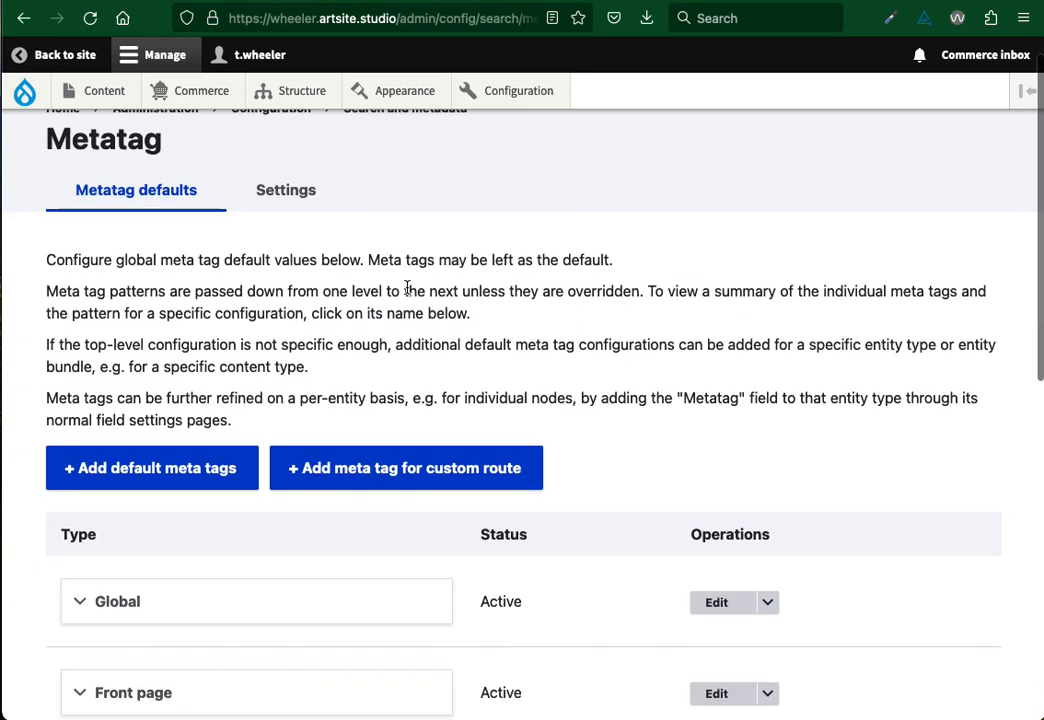
scroll(409, 293, "down", 5)
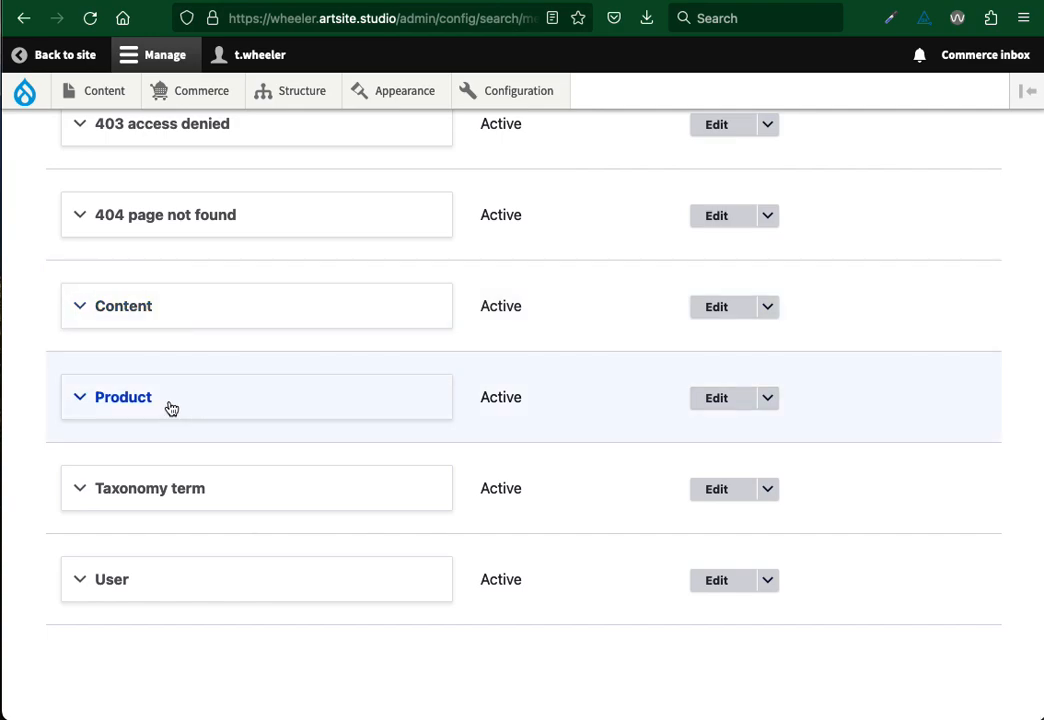
left_click(135, 401)
scroll(217, 417, "down", 3)
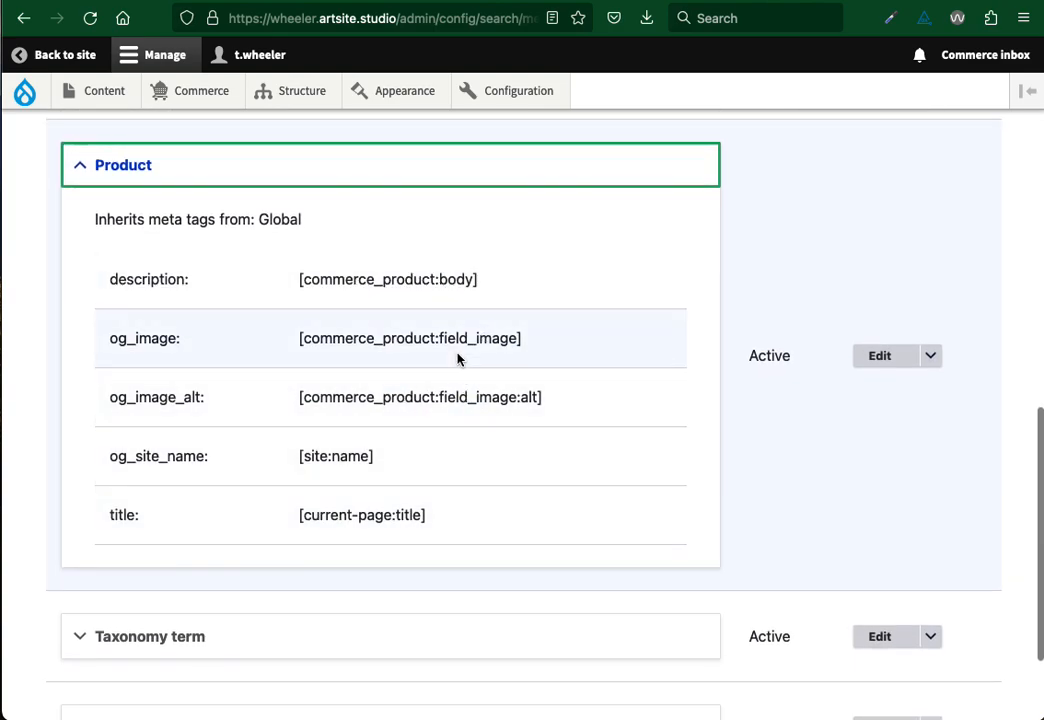
View the Route / Path form for a custom-route meta tag, and collapse the Product entry back in the defaults list.
scroll(458, 359, "up", 10)
scroll(458, 359, "down", 2)
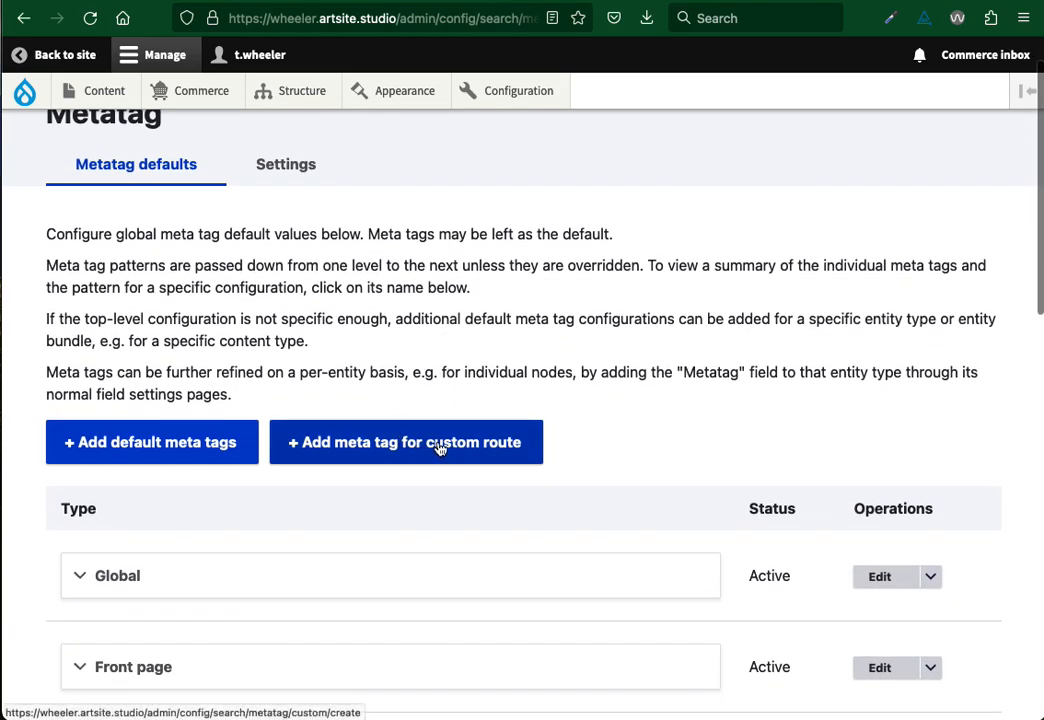
left_click(440, 443)
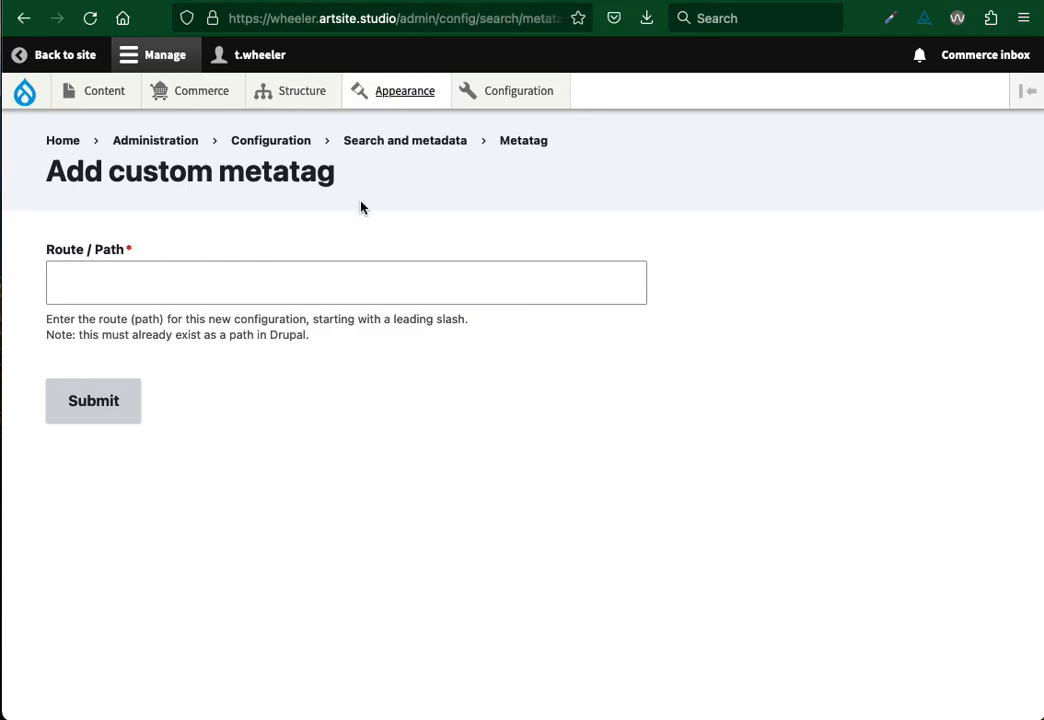
left_click(24, 19)
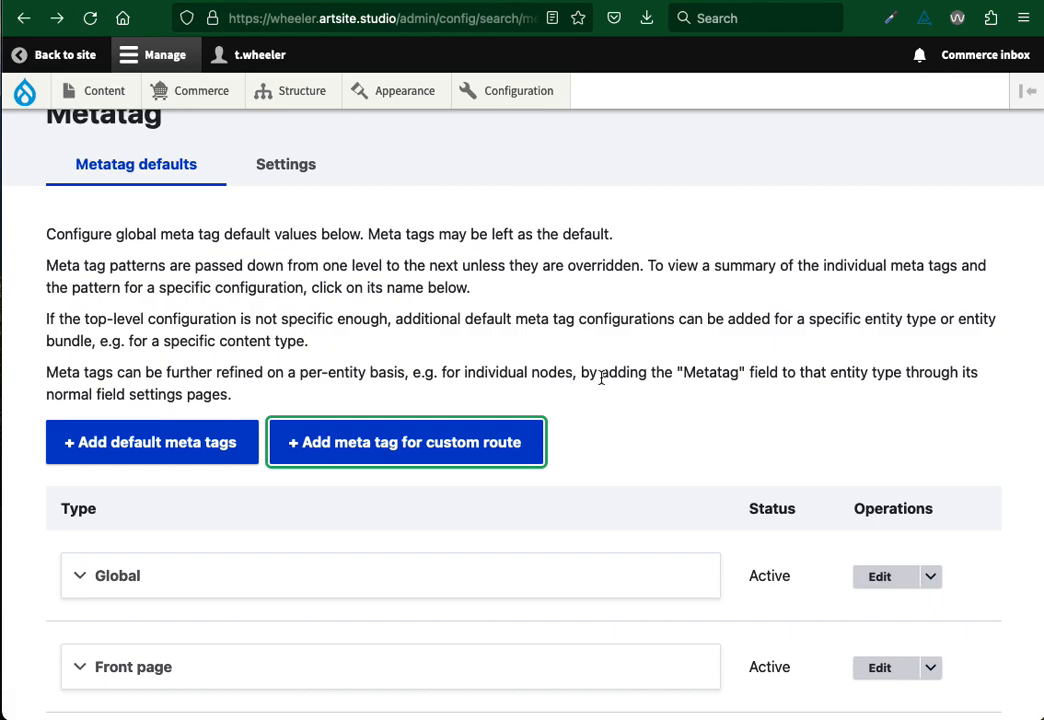
scroll(601, 379, "down", 10)
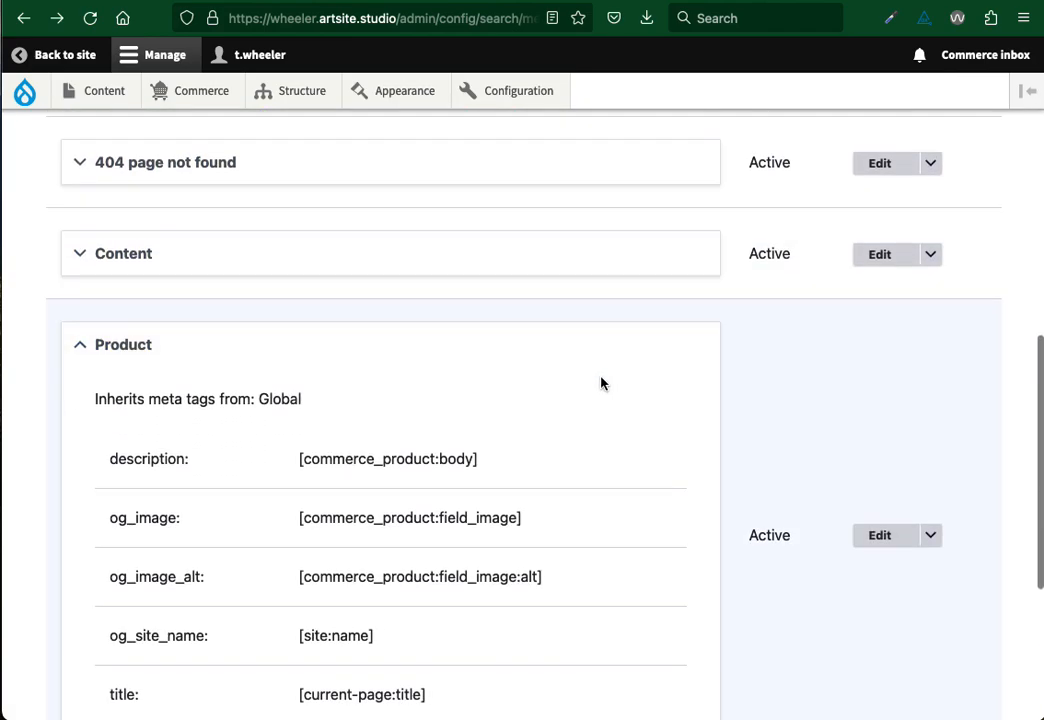
left_click(82, 346)
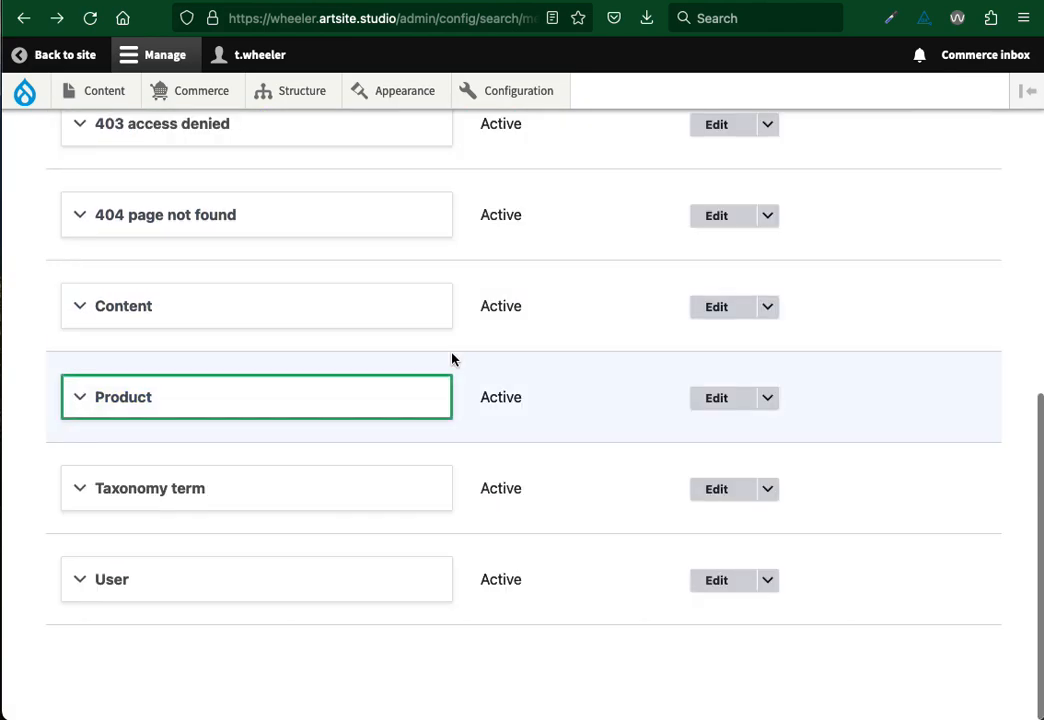